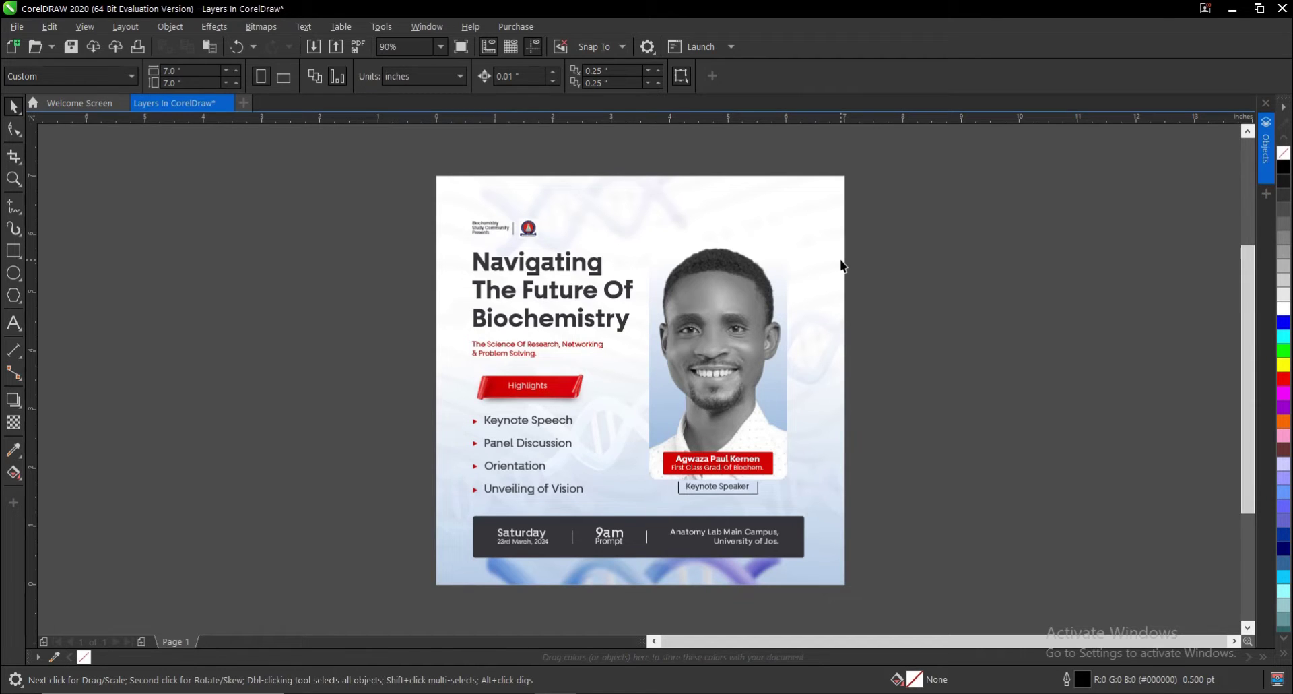
Close the Objects docker and reopen it from the Object menu beside the flyer.
click(179, 29)
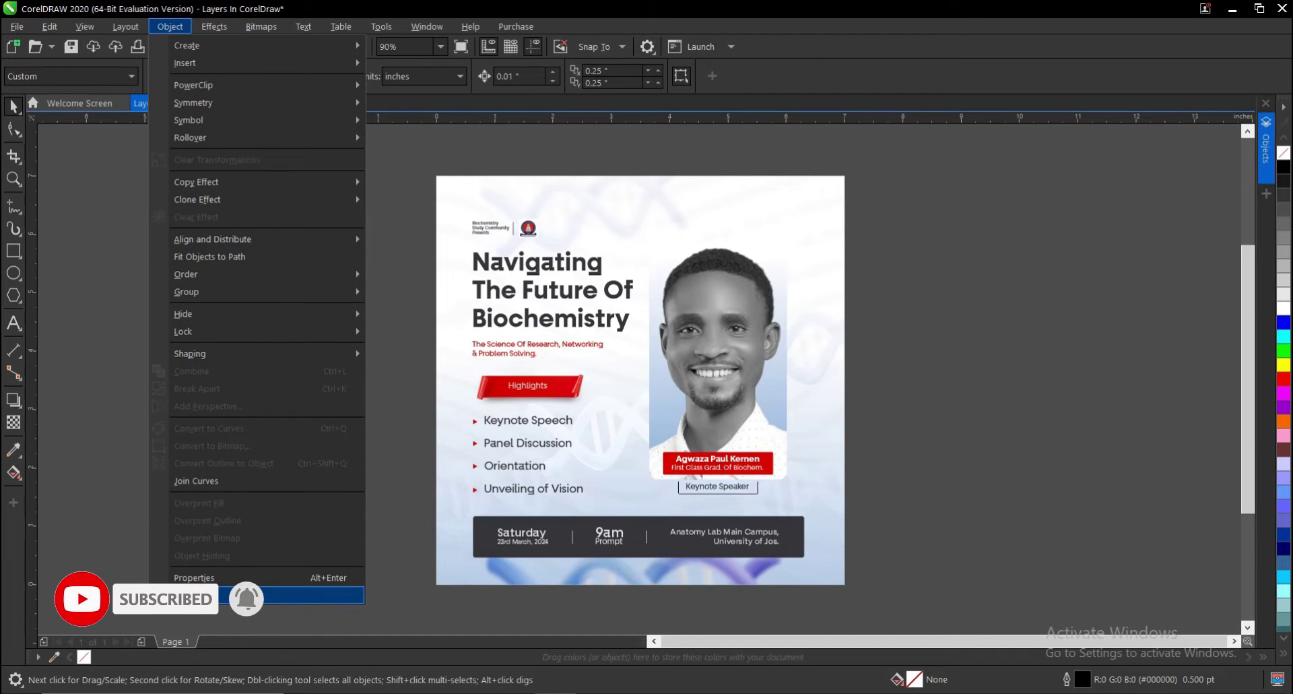
click(269, 596)
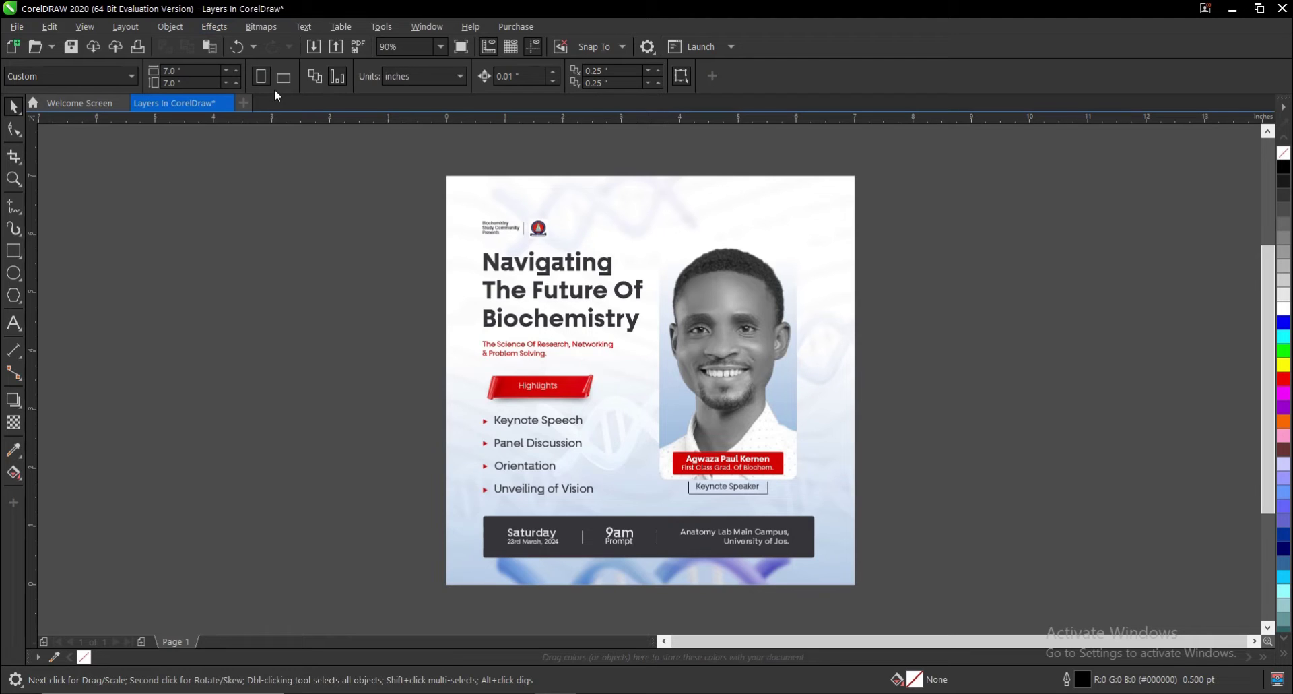
click(172, 26)
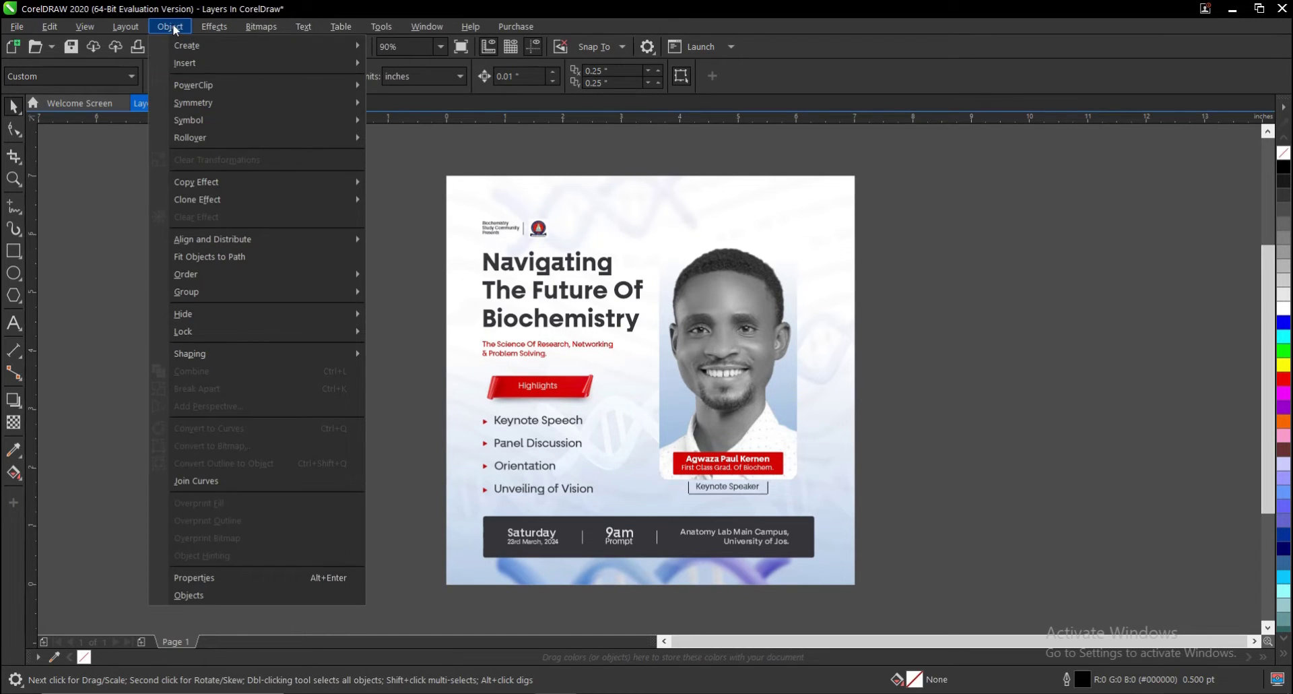
click(201, 594)
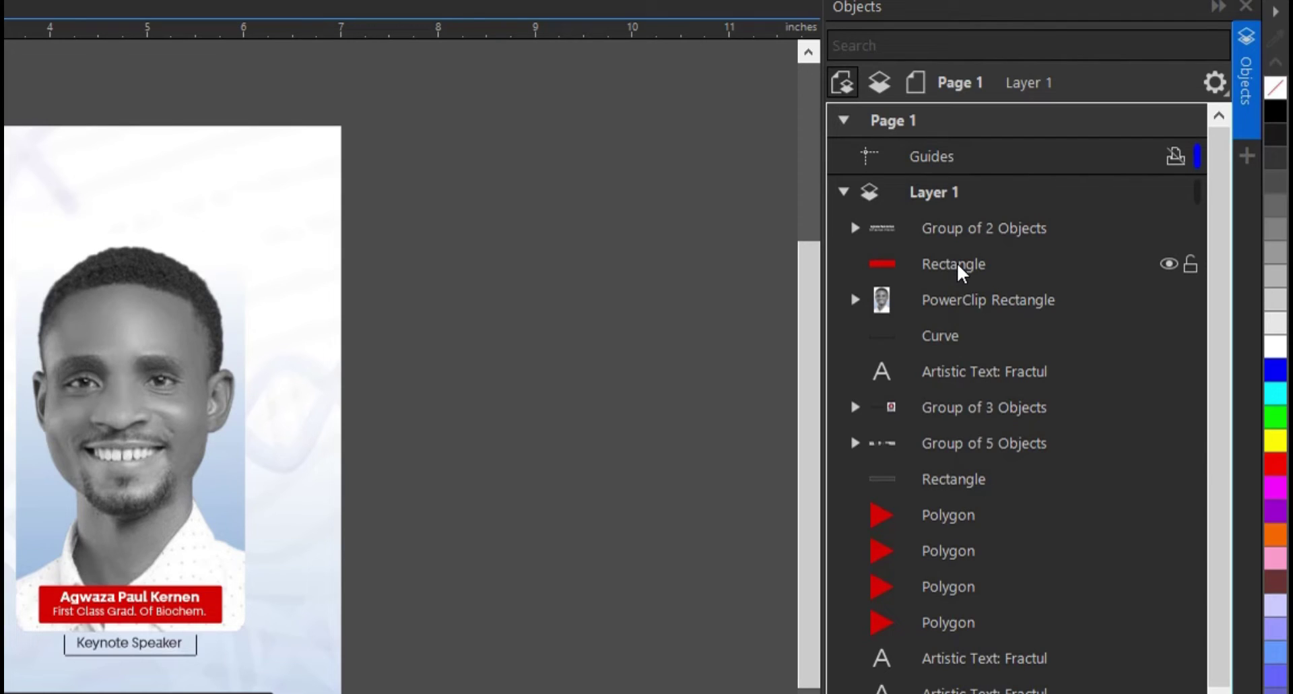
scroll(958, 264, down, 6)
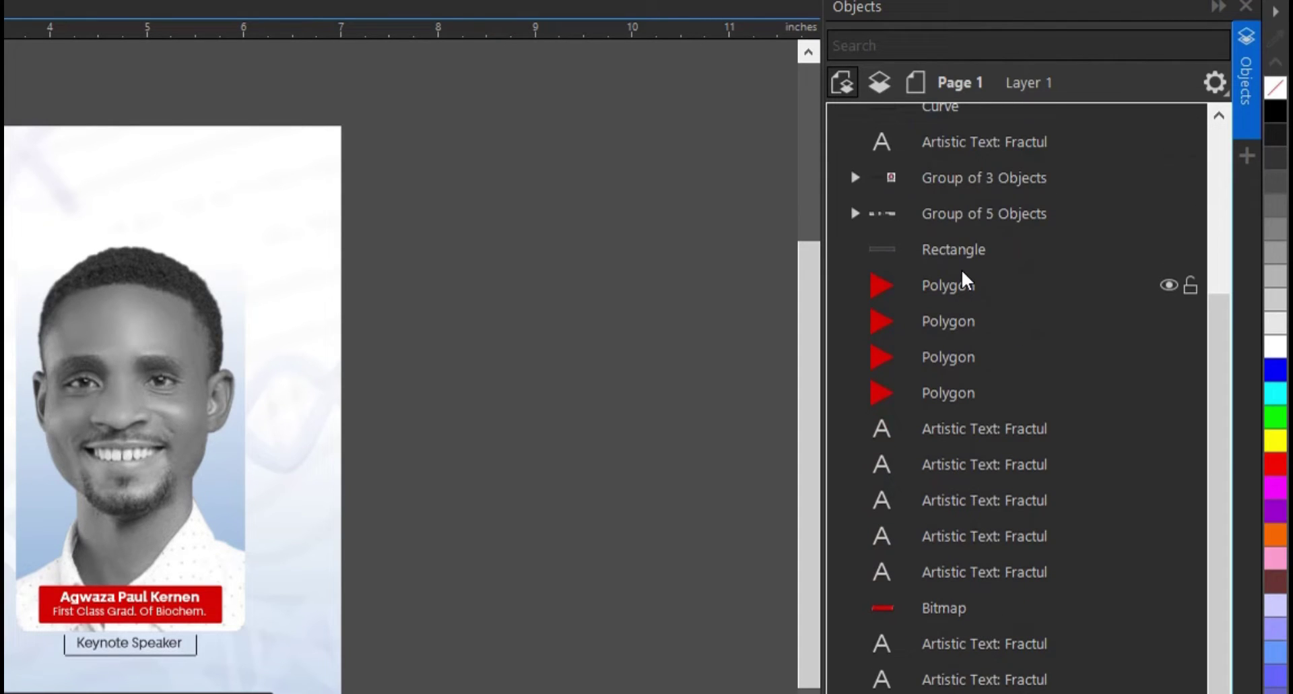
scroll(964, 289, up, 5)
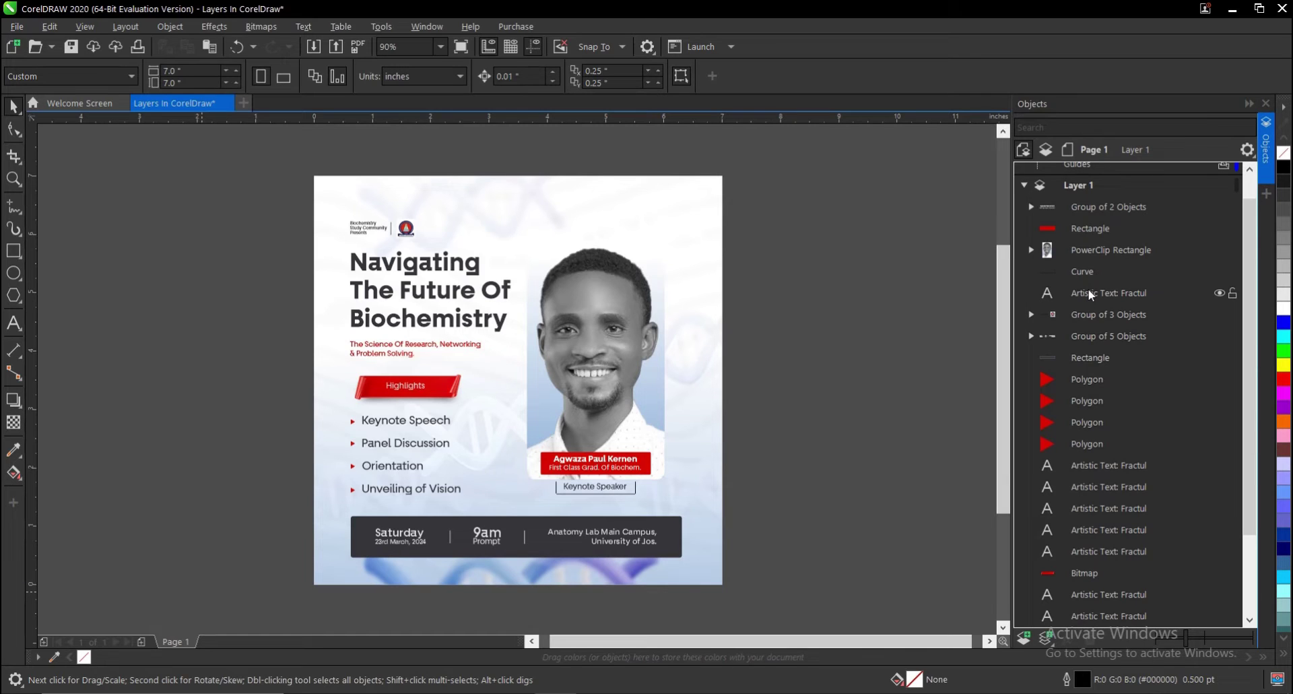
scroll(1086, 263, up, 2)
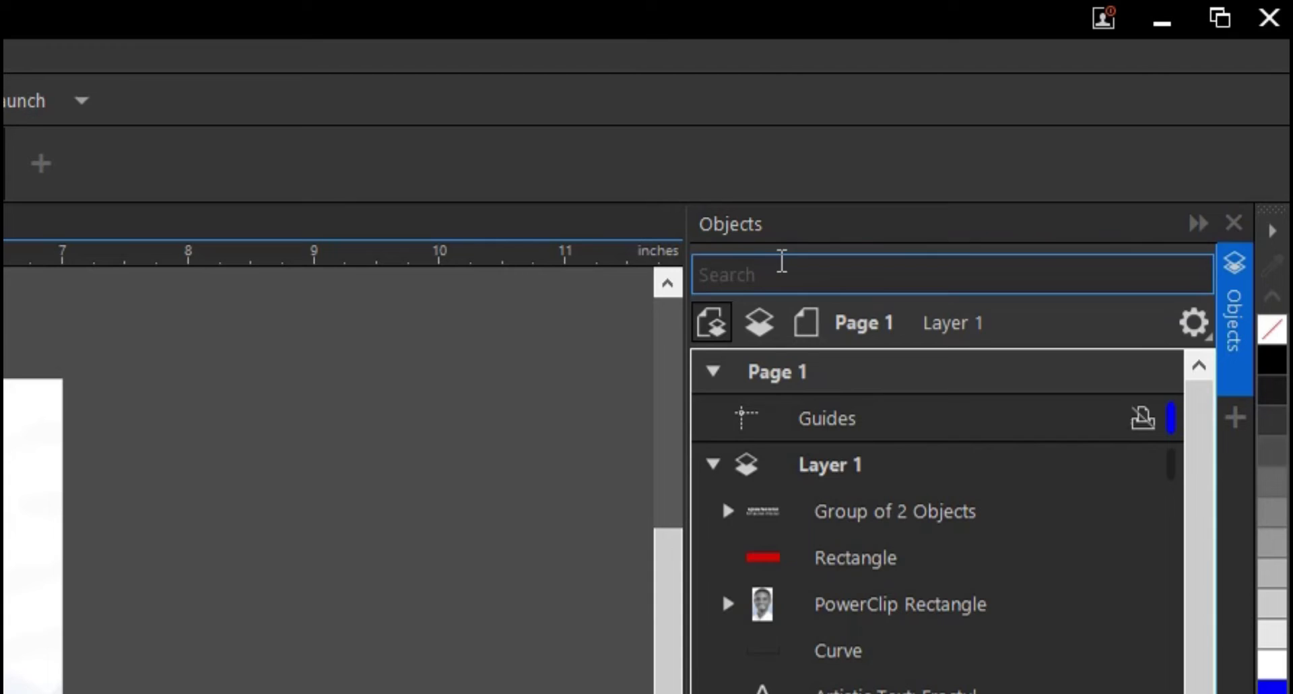
double_click(840, 476)
click(903, 463)
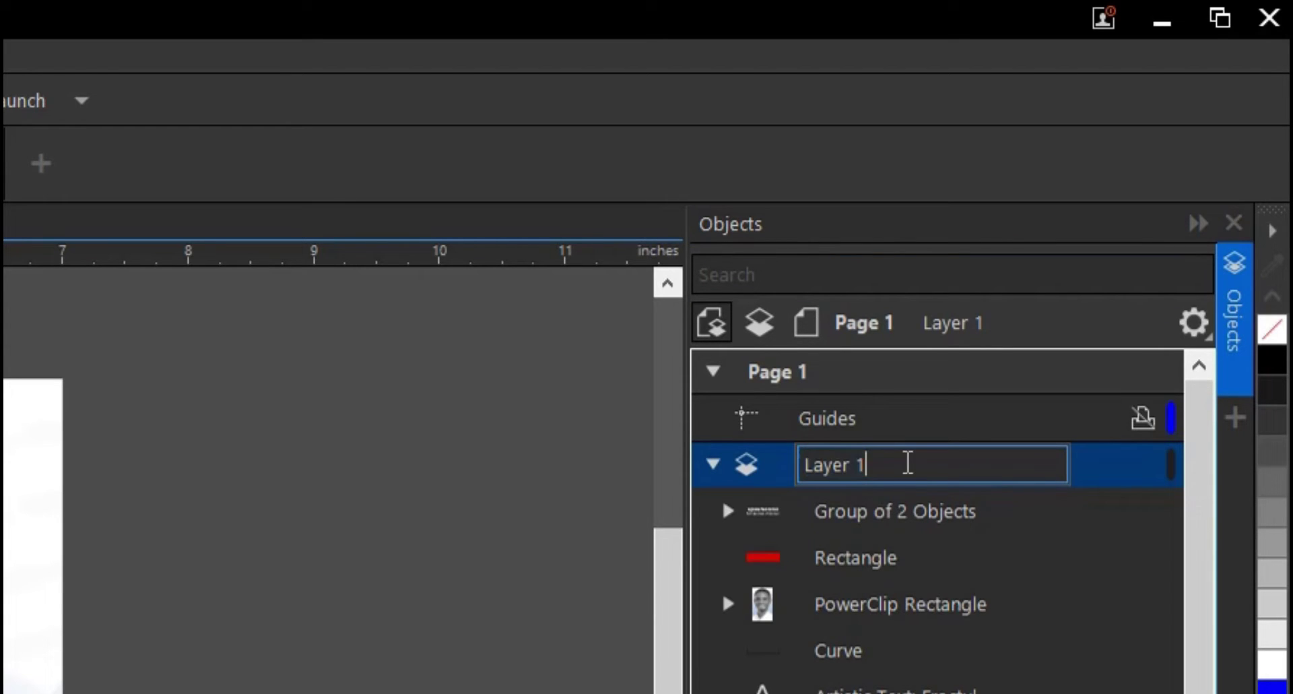
key(Return)
right_click(889, 465)
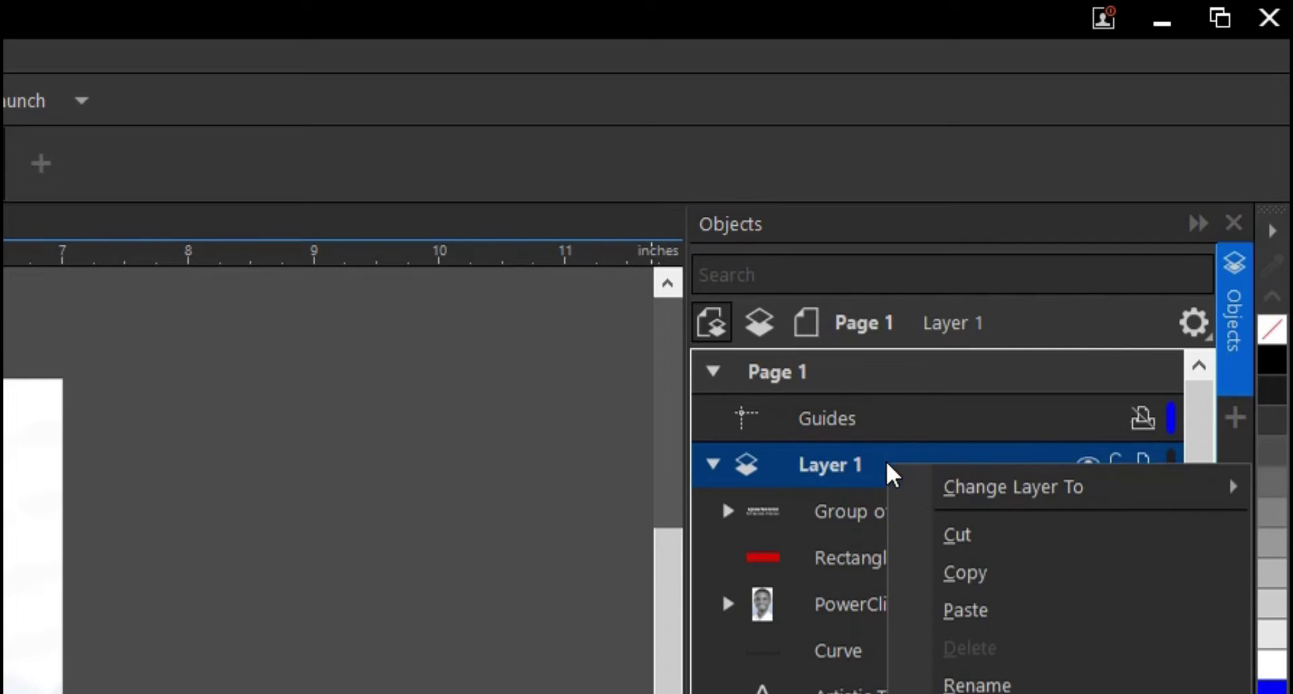
click(977, 685)
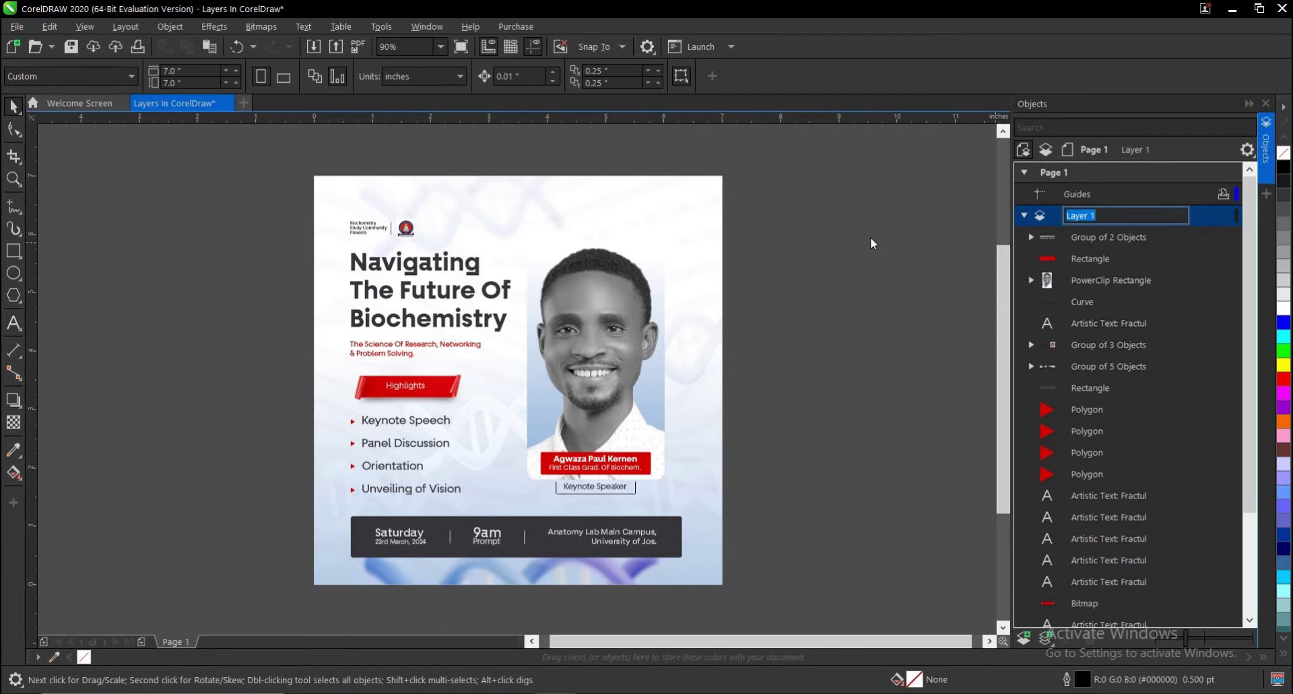
key(Return)
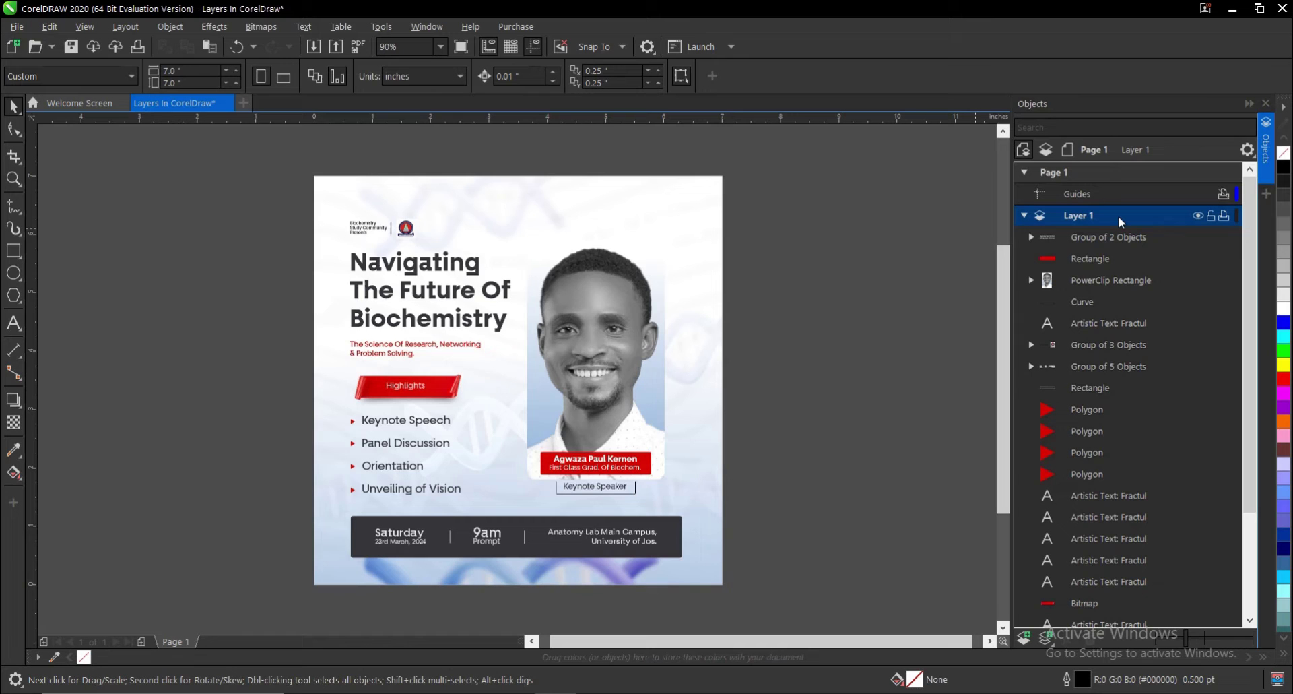
click(1109, 279)
right_click(1127, 276)
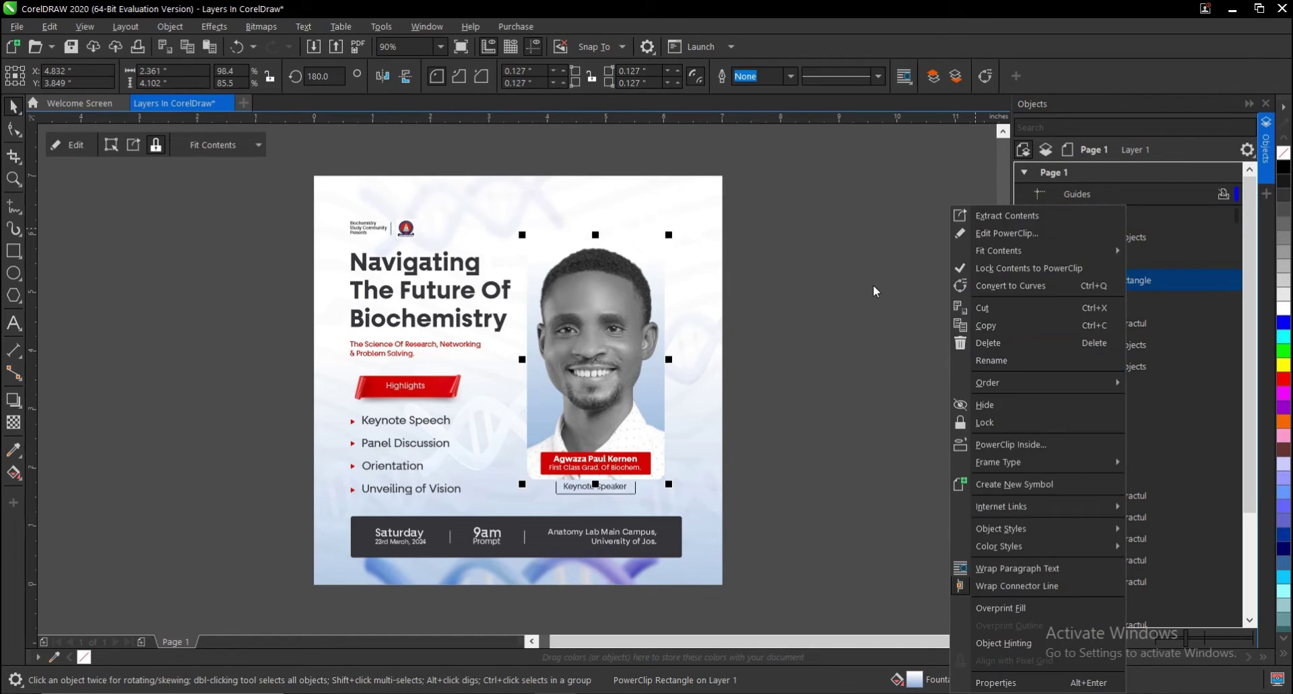
key(Escape)
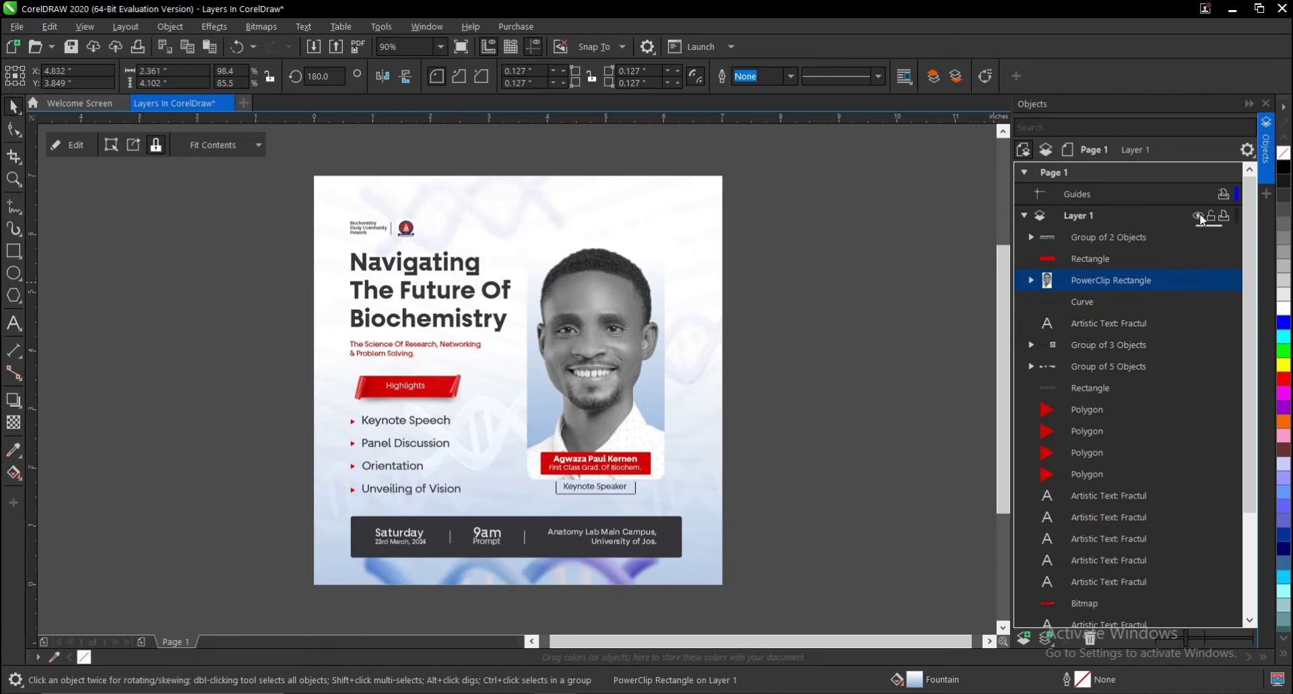
click(1199, 214)
click(1199, 215)
click(1085, 324)
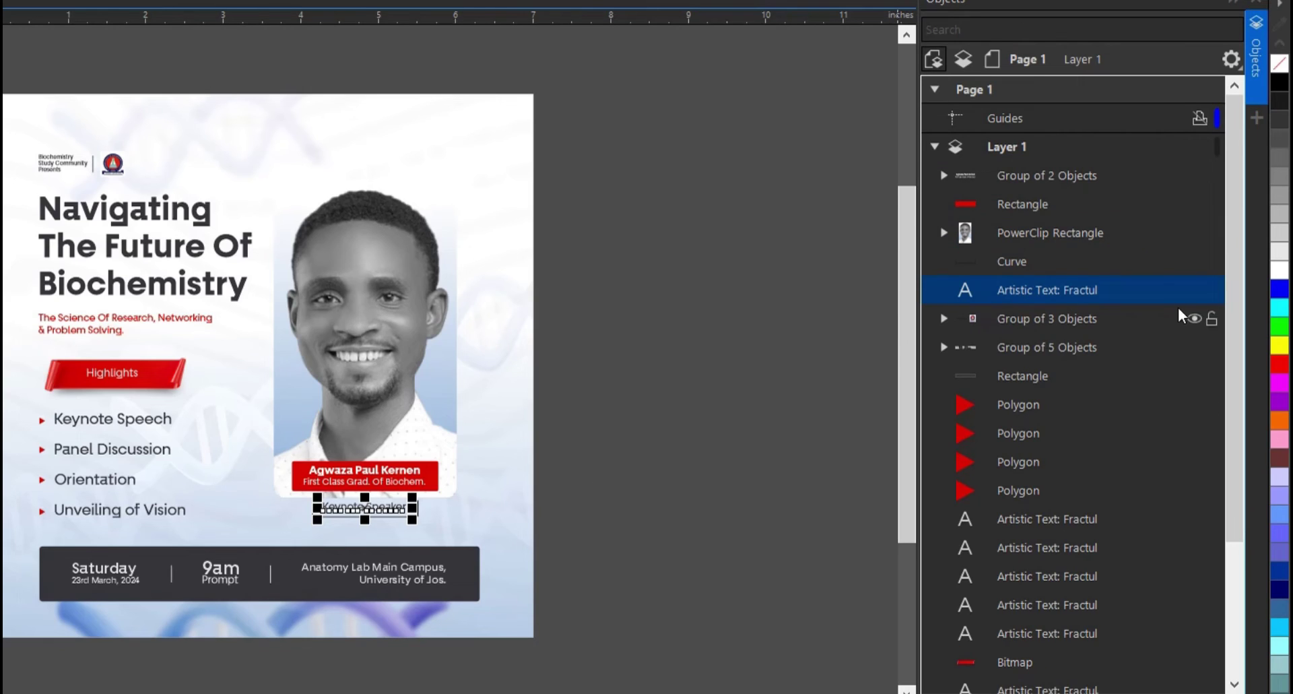
click(1195, 288)
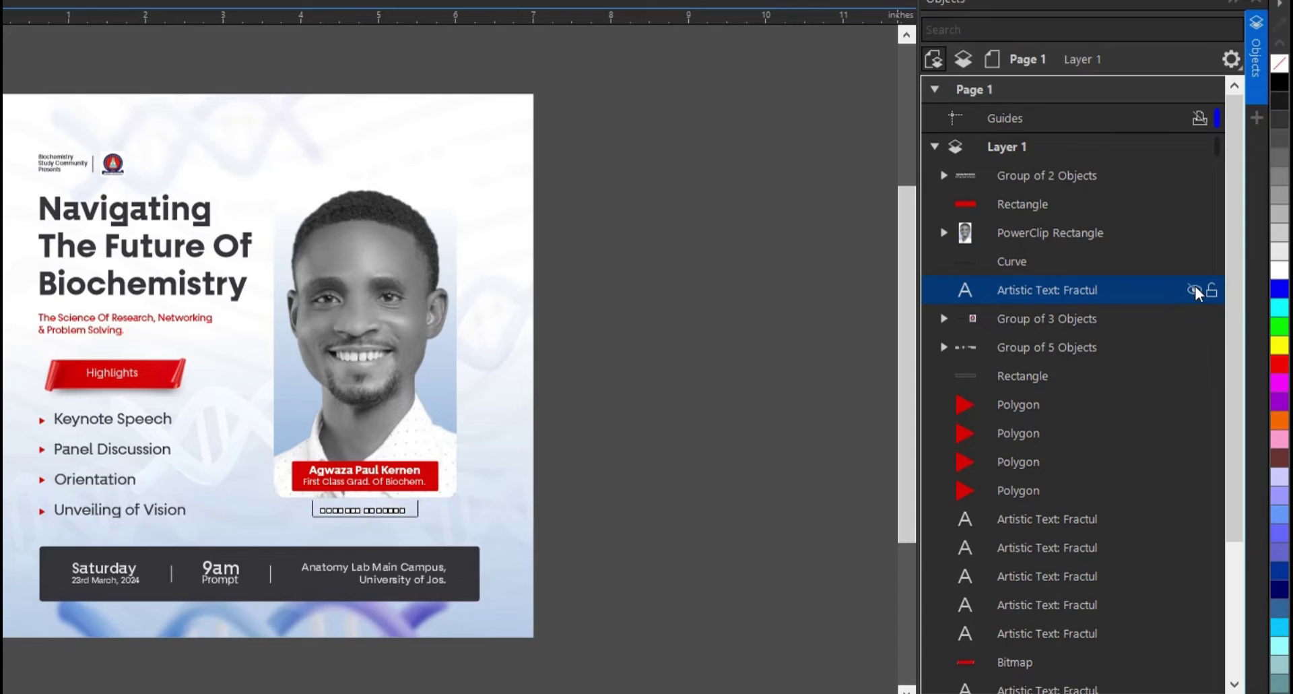
click(1195, 288)
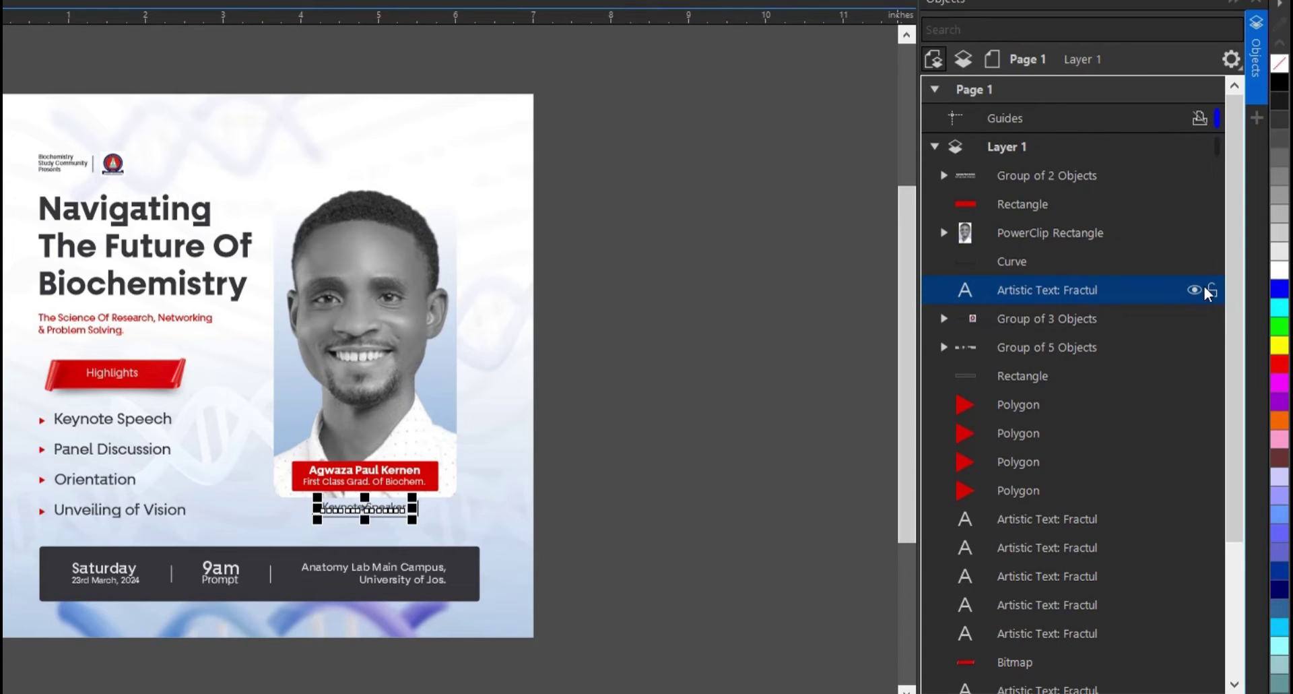
click(1212, 289)
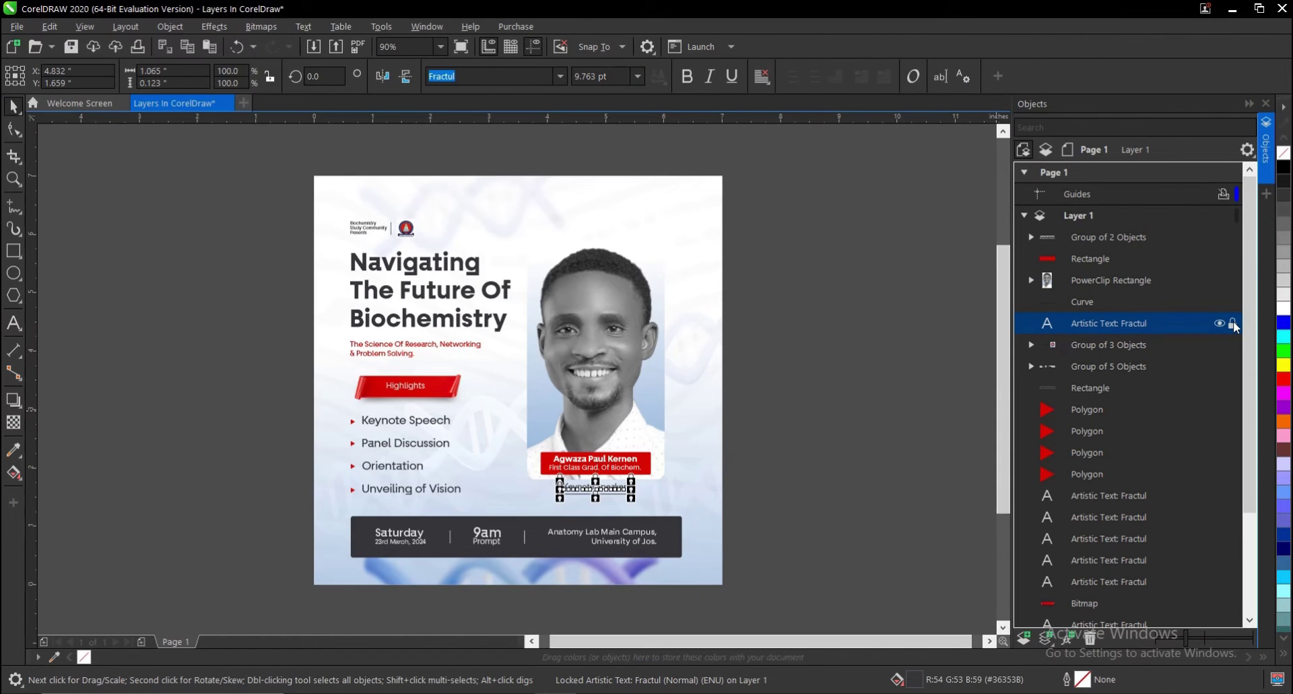
click(1233, 323)
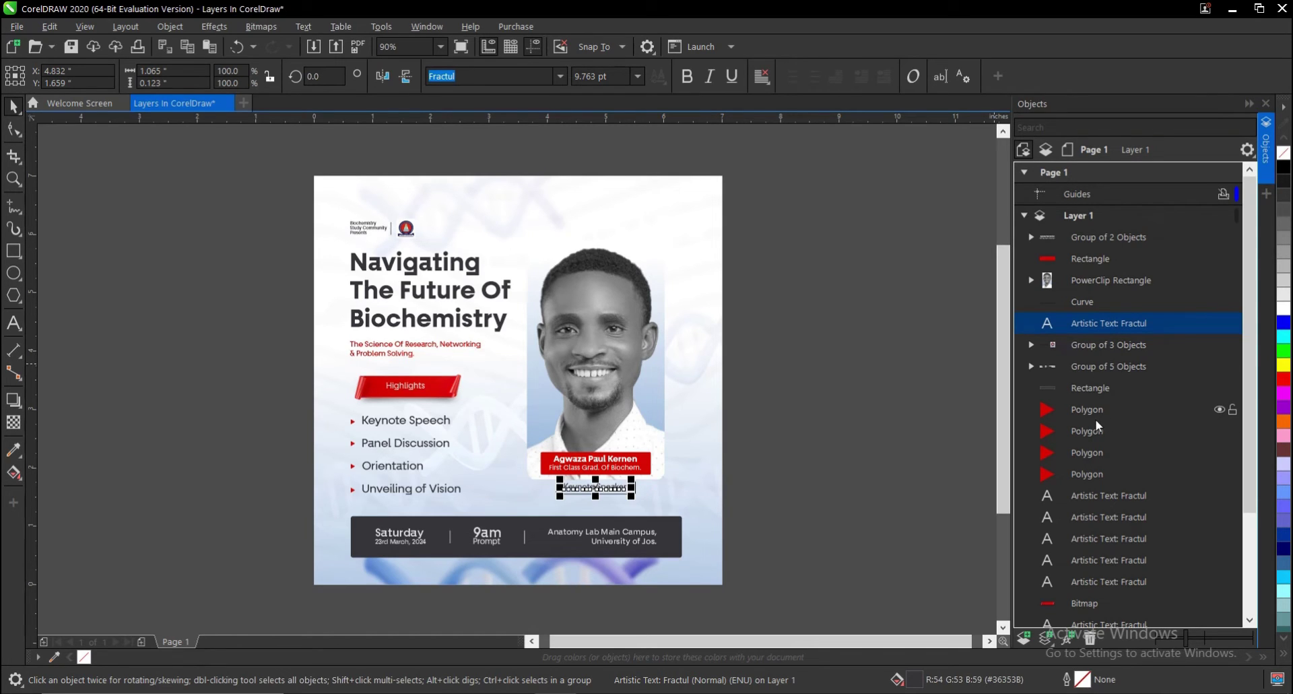
Drag the fourth red bullet polygon lower in the Objects docker's stacking order.
click(1080, 126)
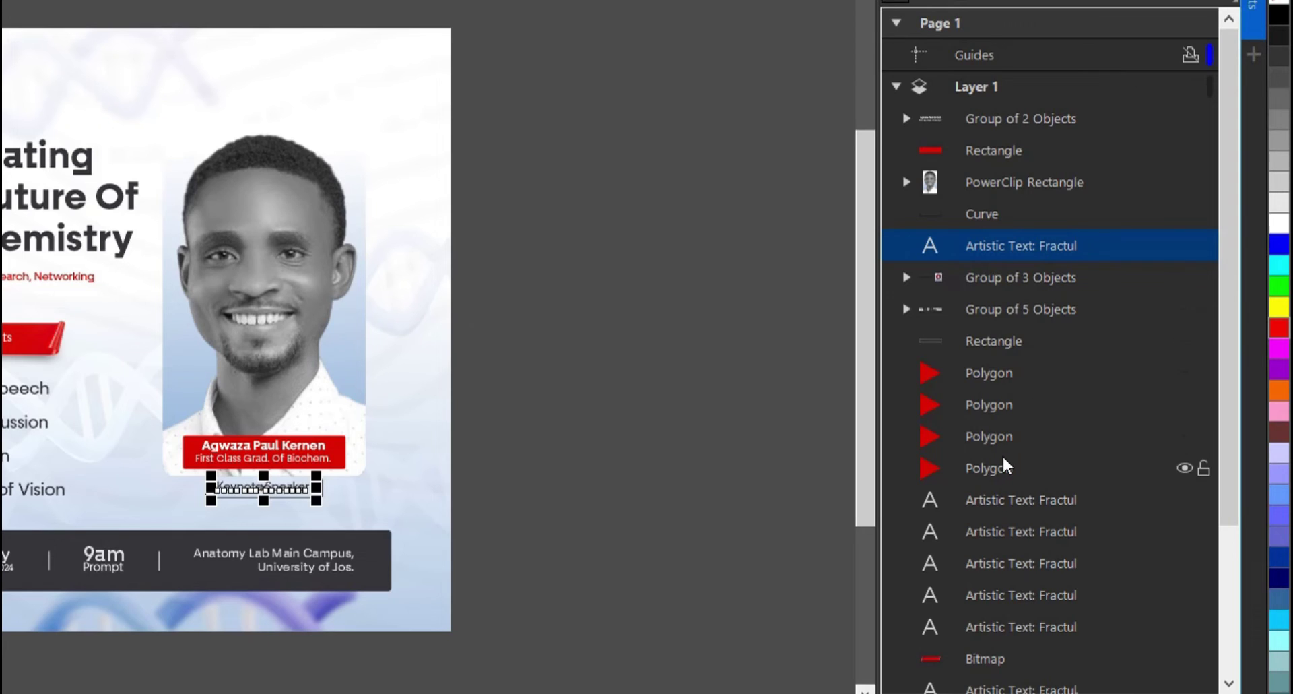
scroll(1096, 466, down, 1)
click(993, 435)
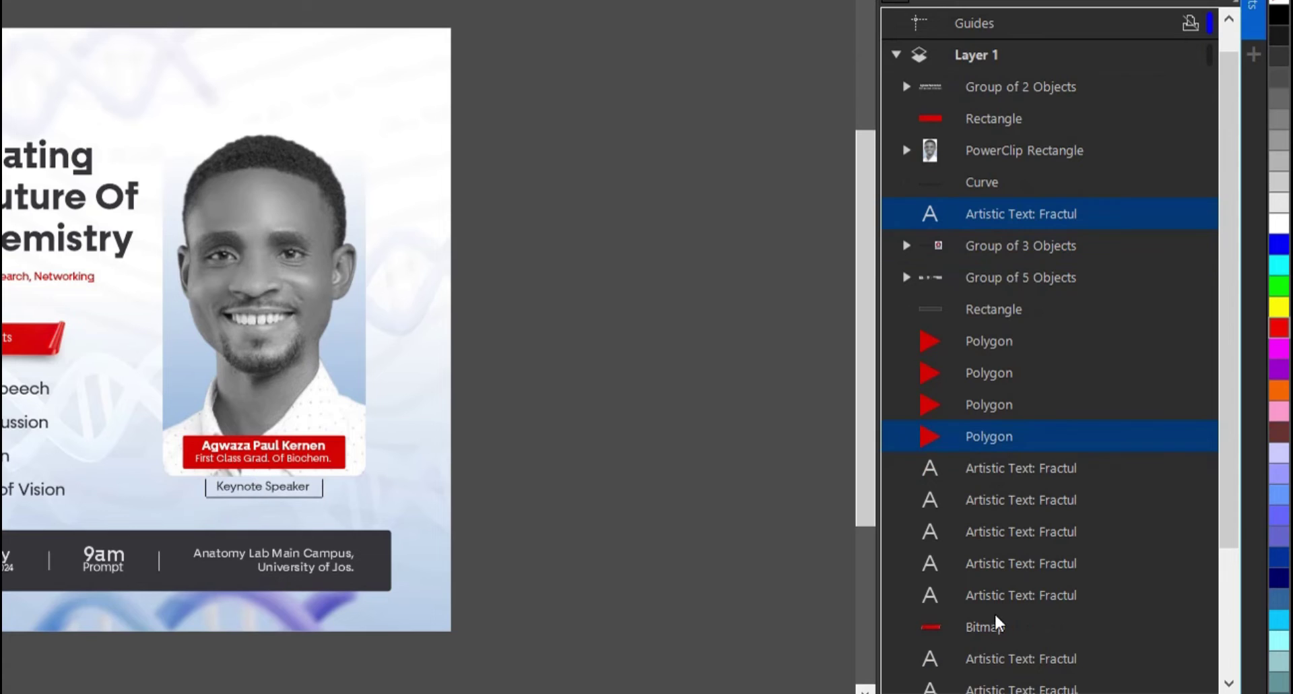
drag(1003, 686, 1014, 549)
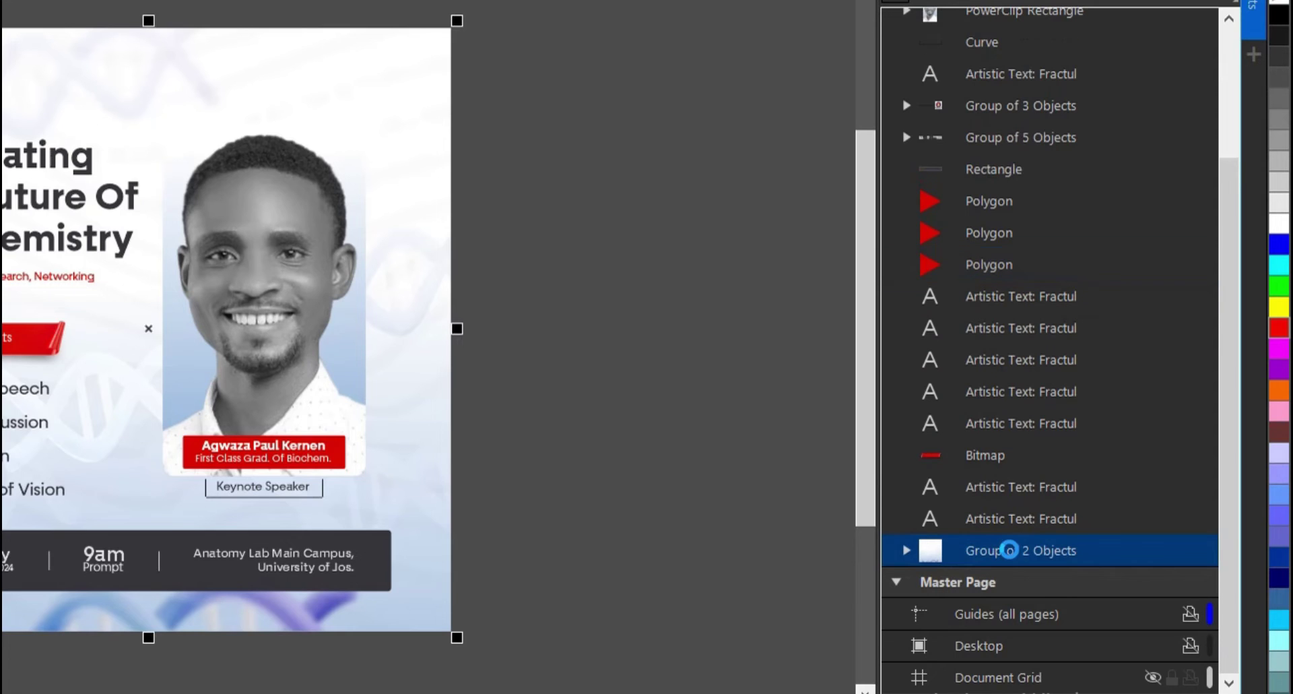
Select the red bullet and then the Keynote Speech text on the flyer.
scroll(339, 424, up, 3)
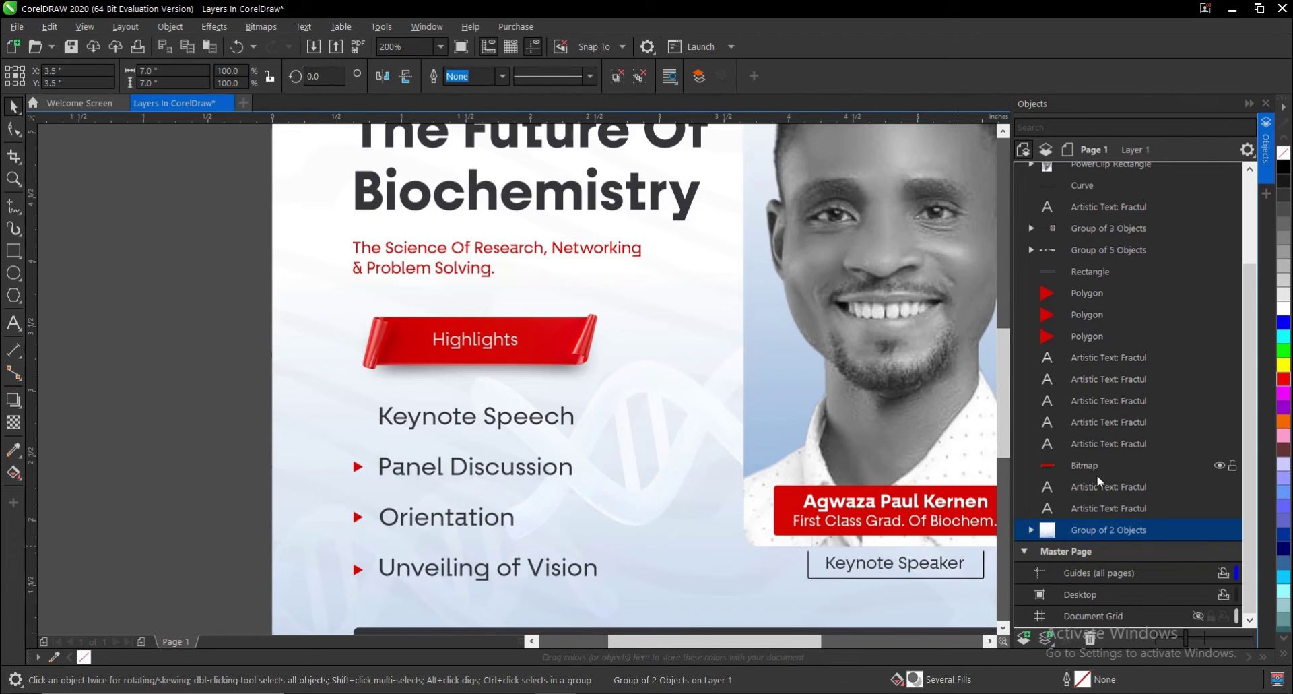
click(357, 419)
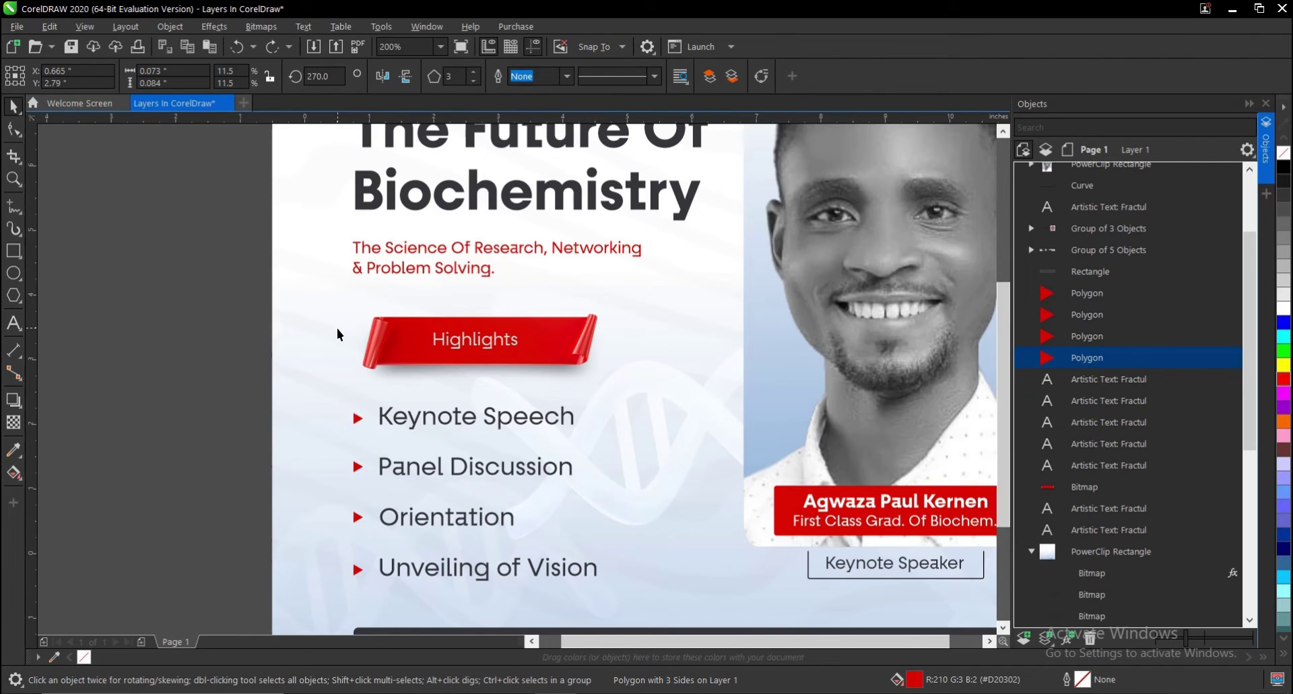
scroll(337, 330, down, 2)
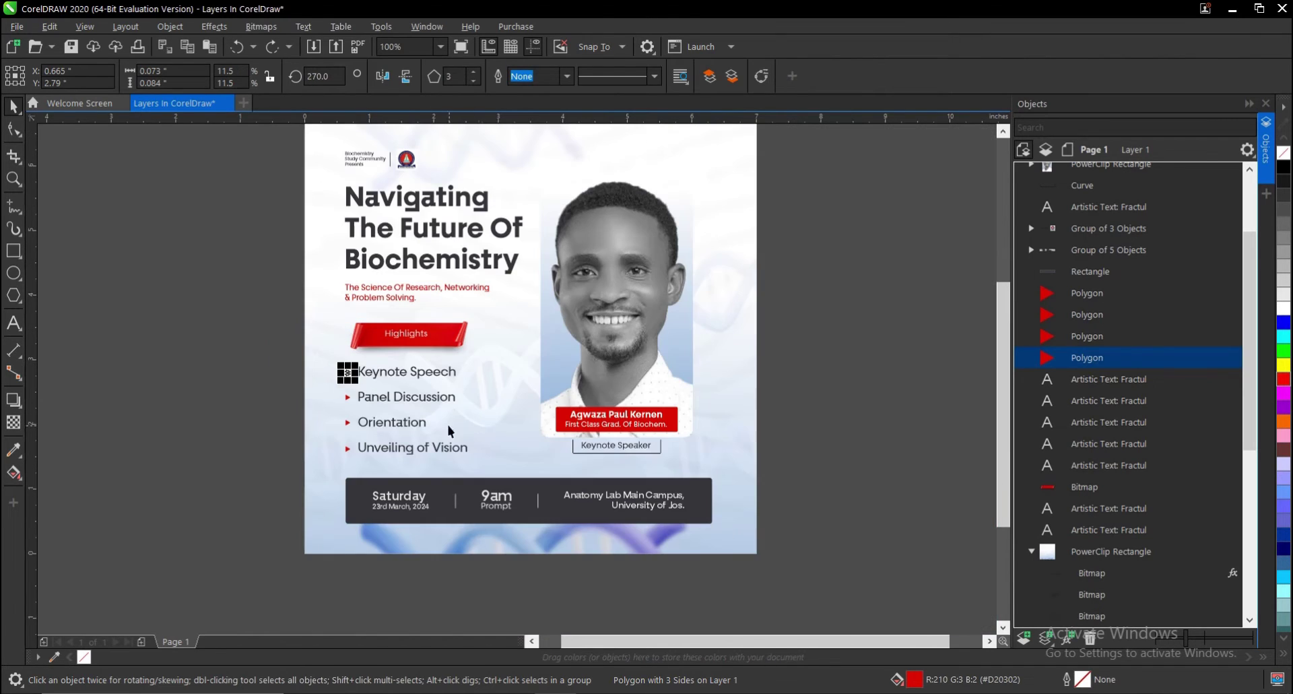
click(389, 374)
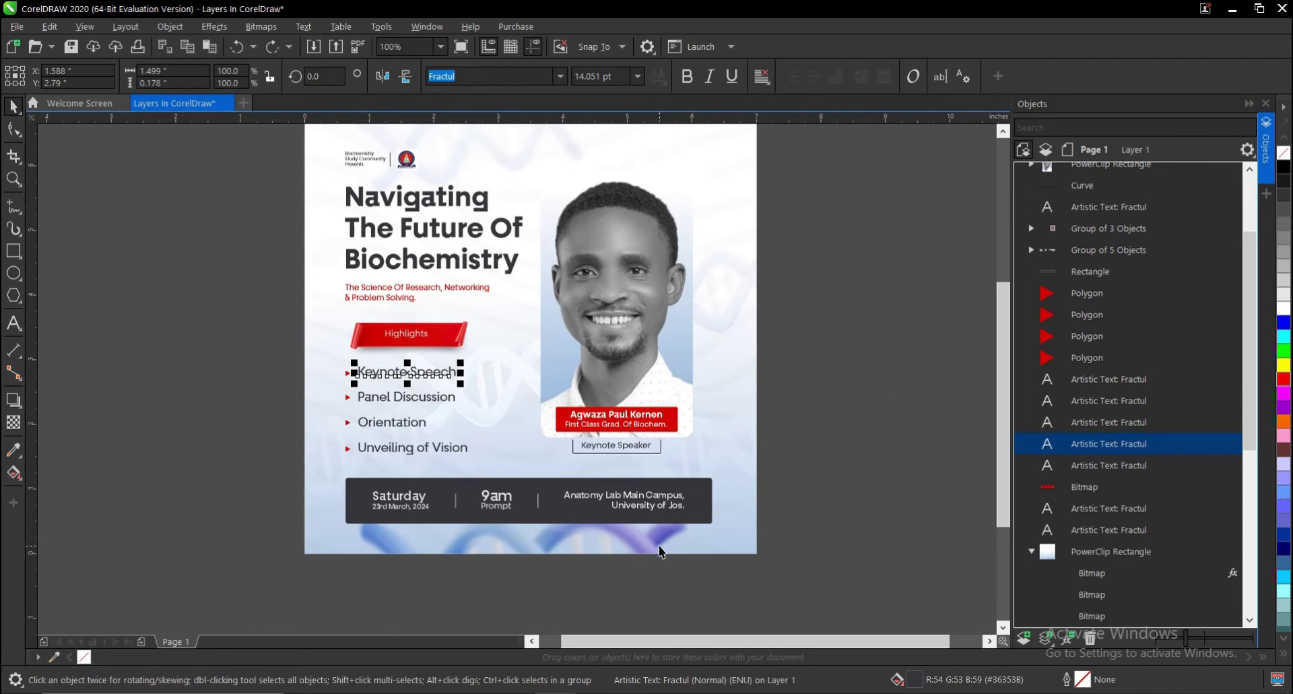
Expand the date bar's Group of 5 Objects and toggle its first Curve's visibility off and on.
click(645, 498)
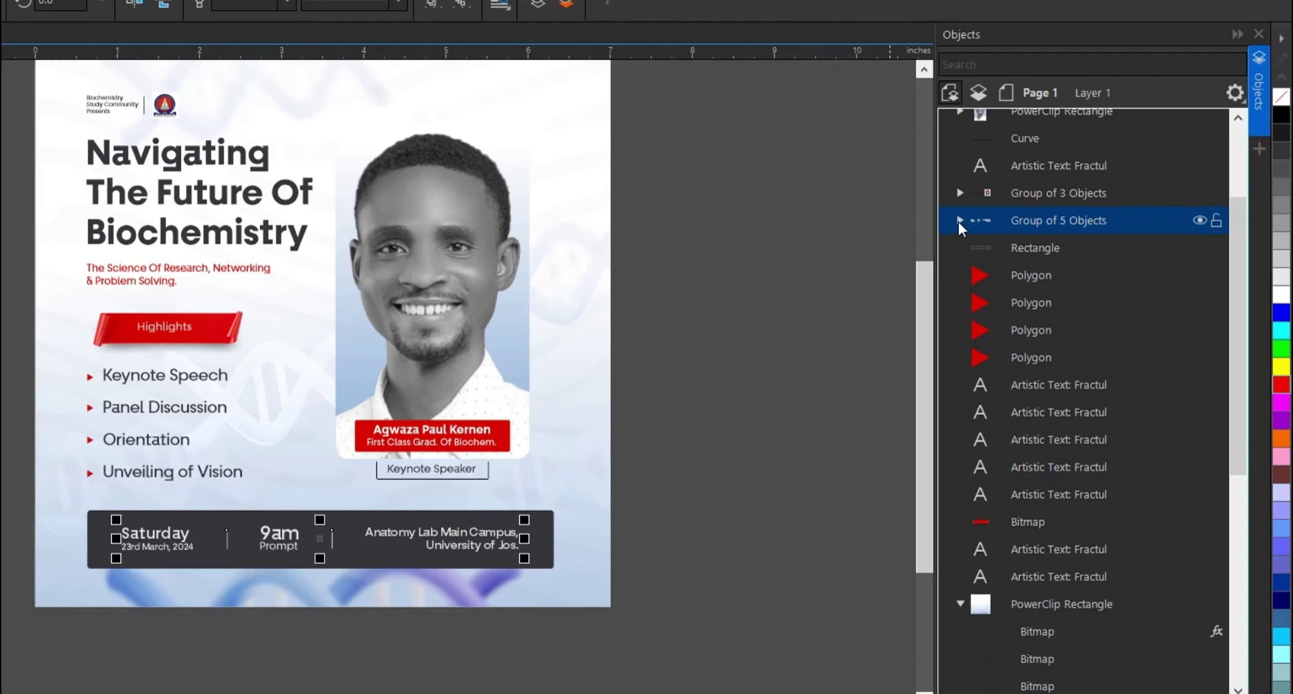
click(959, 221)
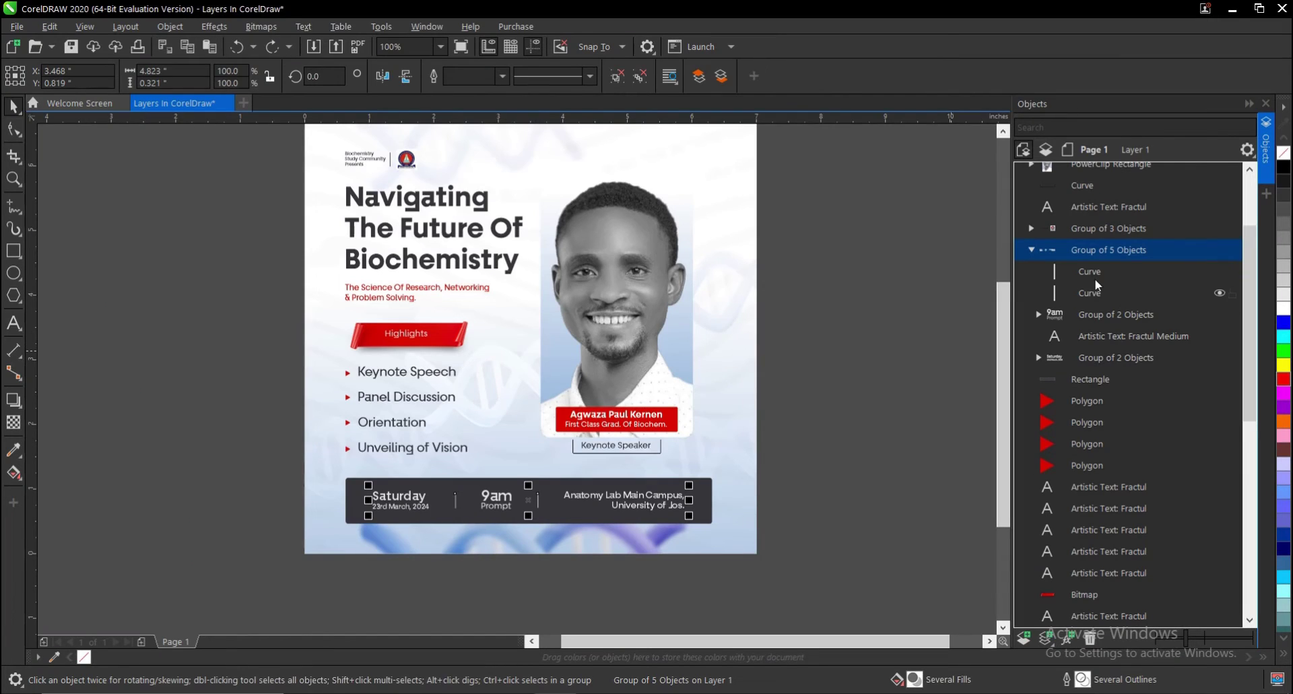
click(1216, 273)
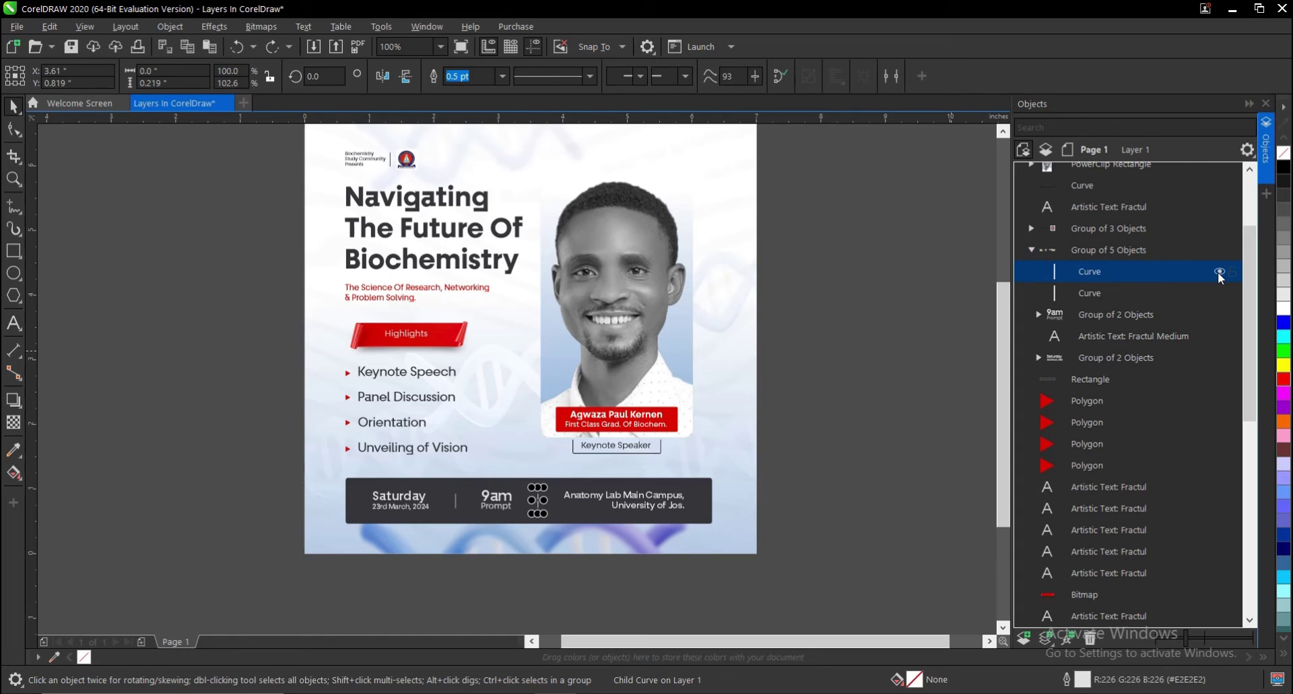
click(1220, 273)
click(1220, 273)
Expand the 9am Group of 2 Objects to view its text items, then collapse it.
click(1039, 314)
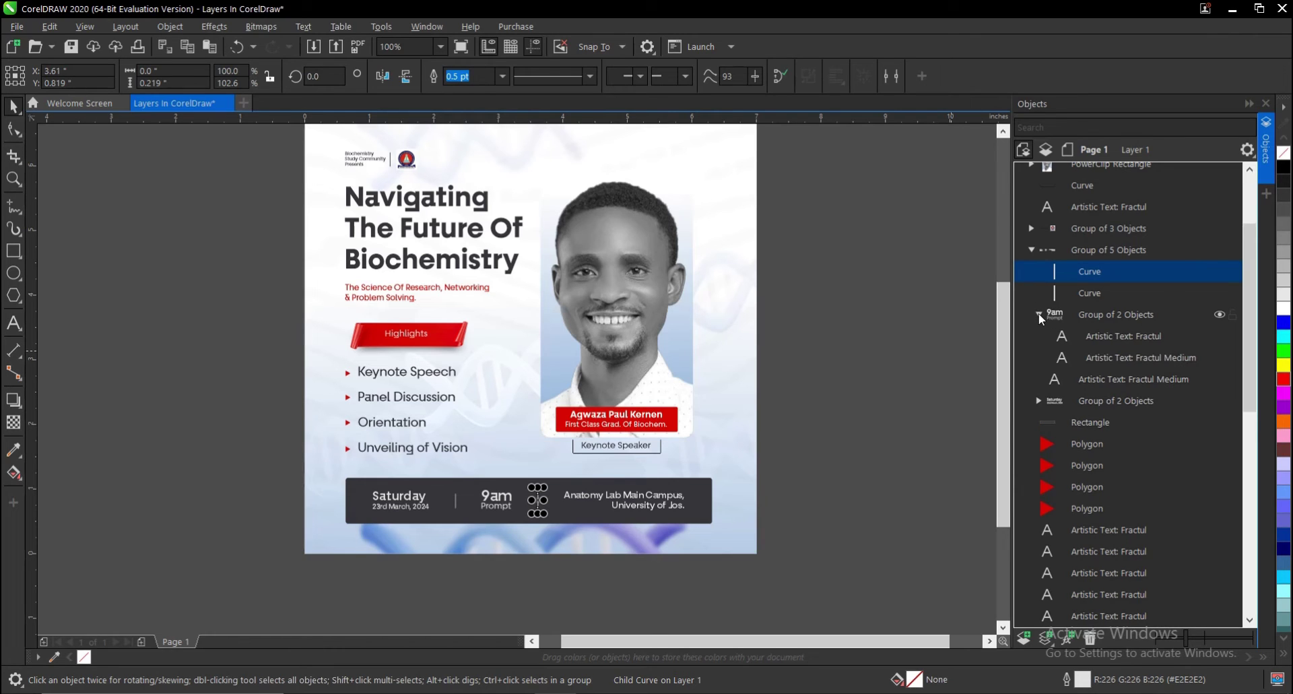
click(1039, 314)
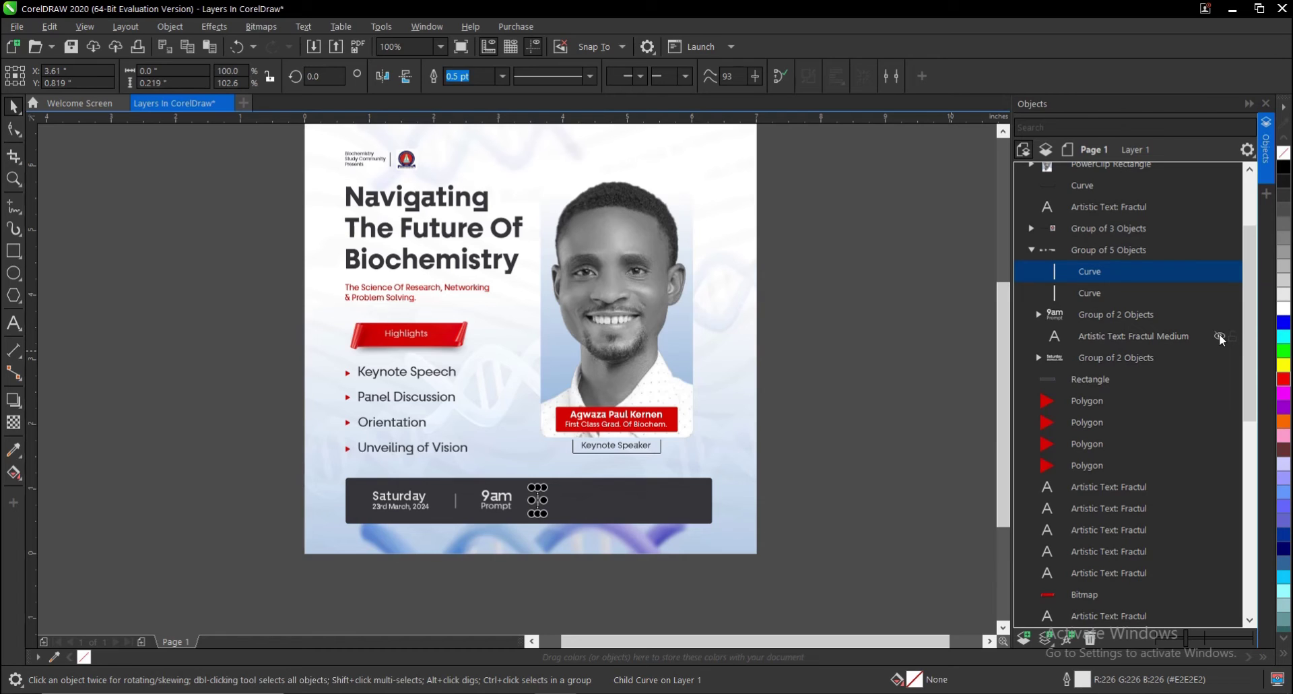
scroll(1102, 425, down, 1)
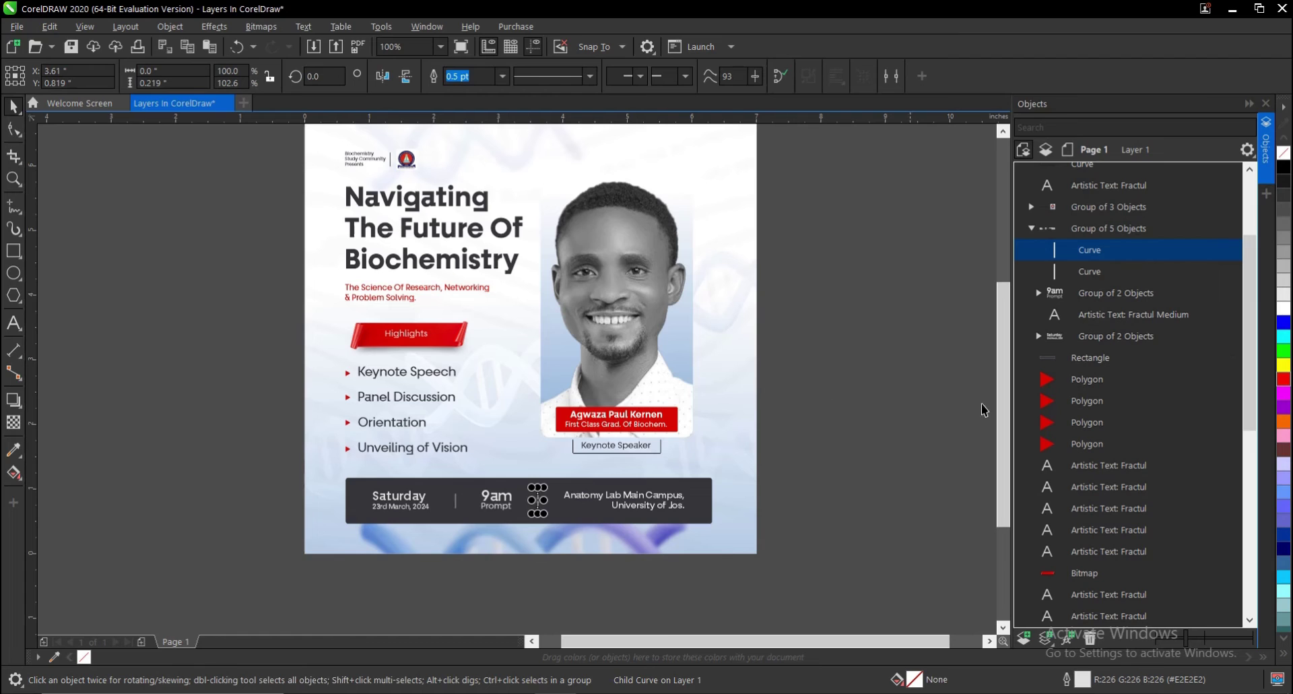
scroll(1005, 378, up, 2)
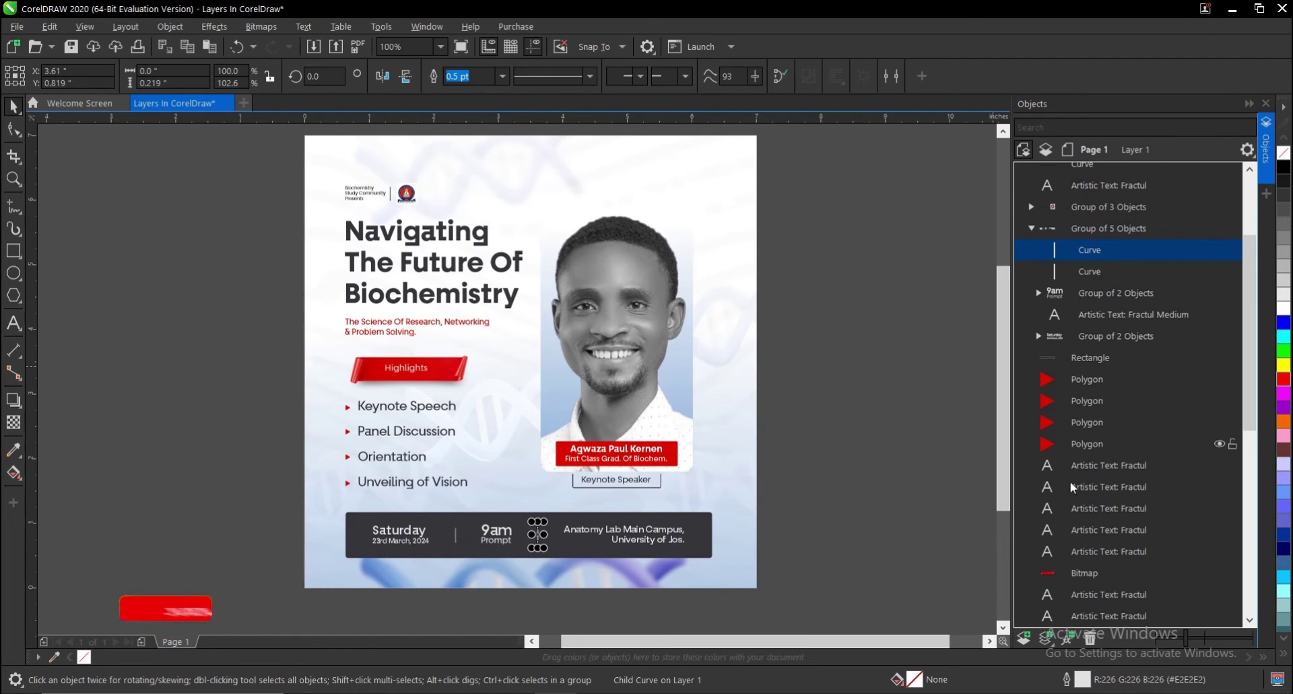
Collapse and re-expand the PowerClip Rectangle to list its bitmaps.
scroll(1098, 513, down, 3)
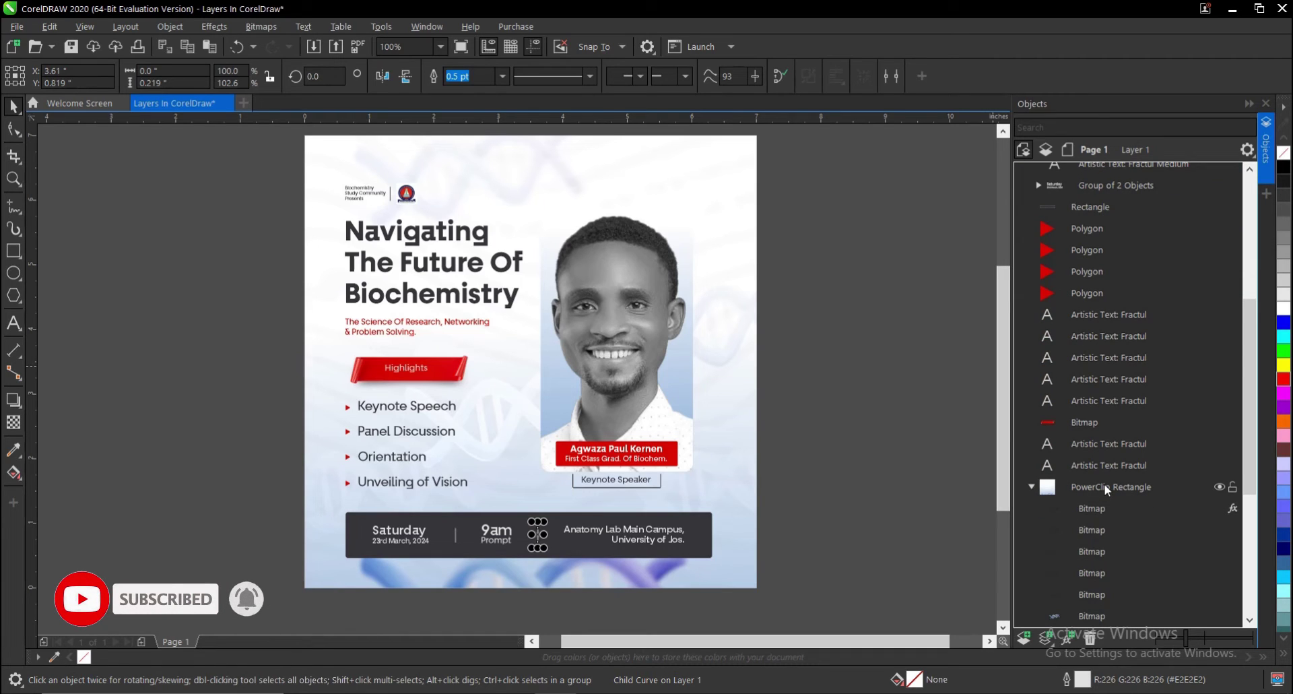
click(1029, 486)
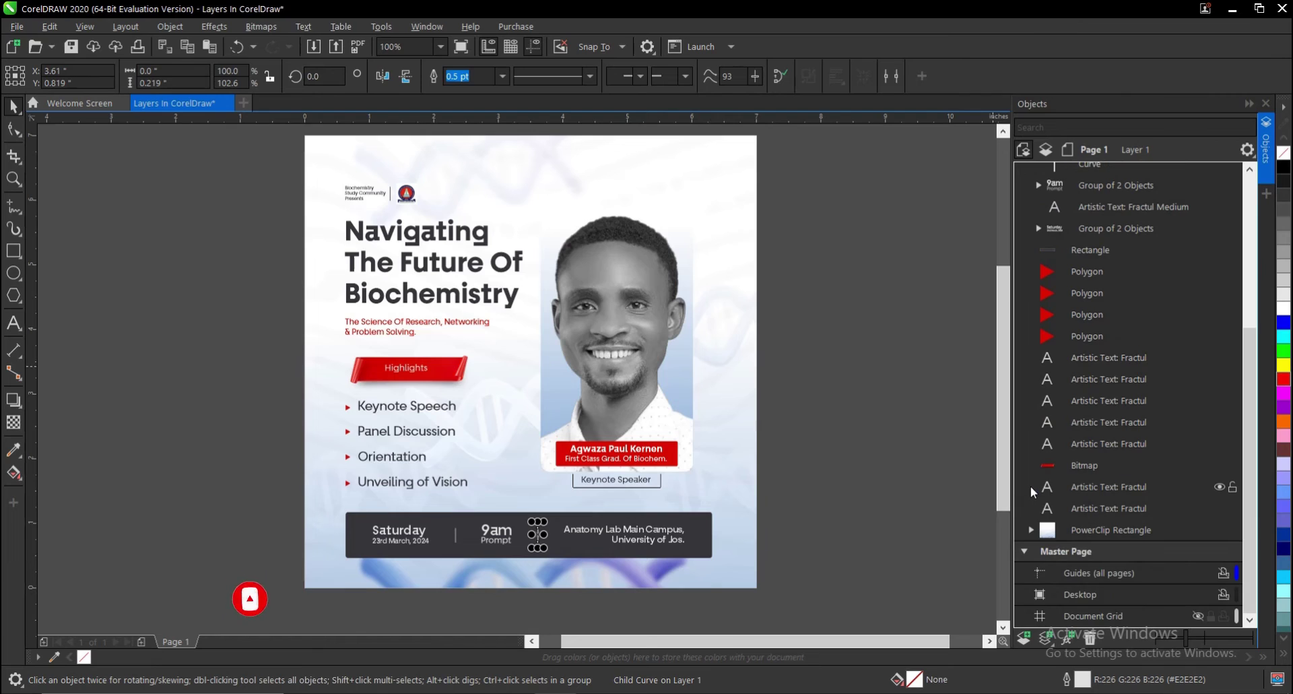
click(1032, 531)
Hide the date bar's dotted Group of 40 Objects.
scroll(1107, 534, down, 2)
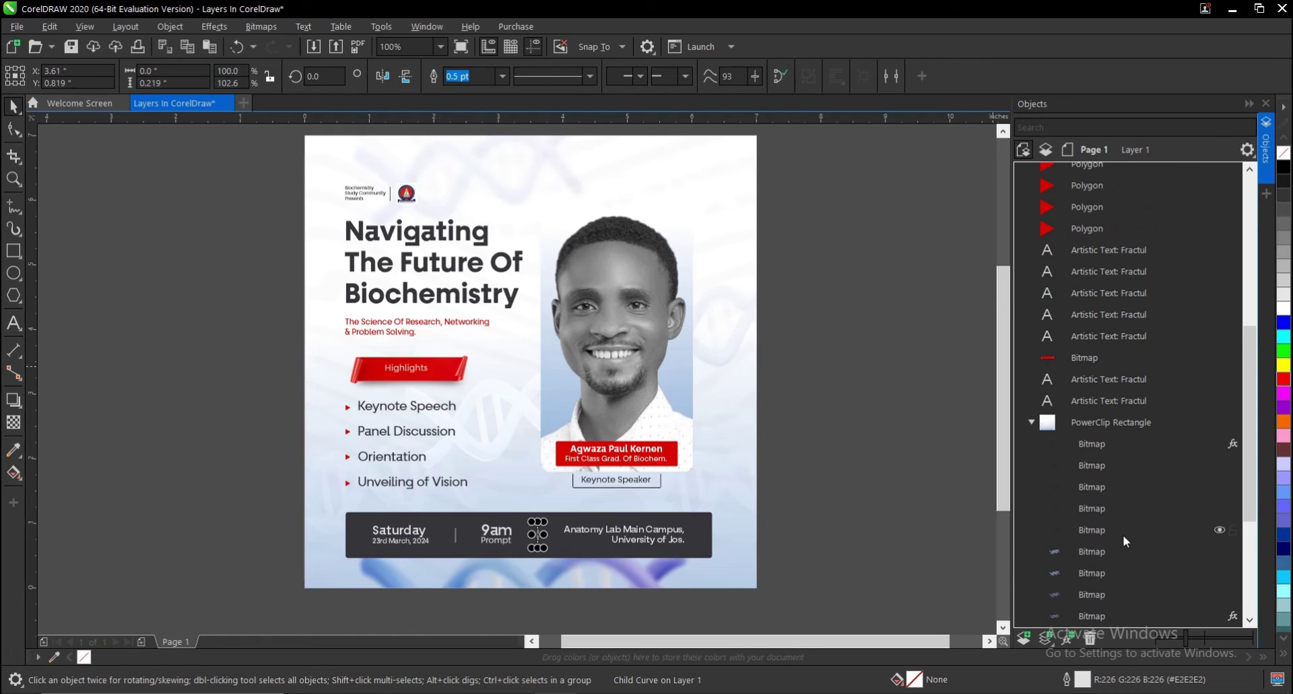
scroll(1123, 541, down, 1)
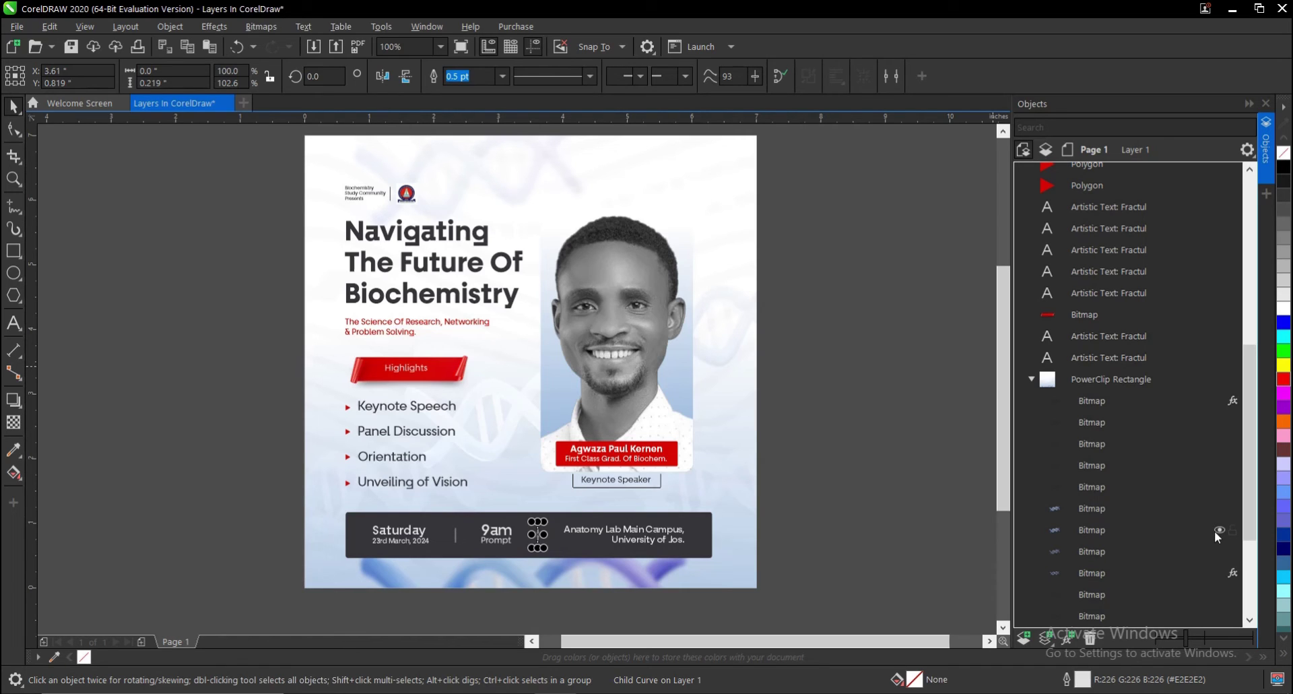
scroll(1109, 547, down, 5)
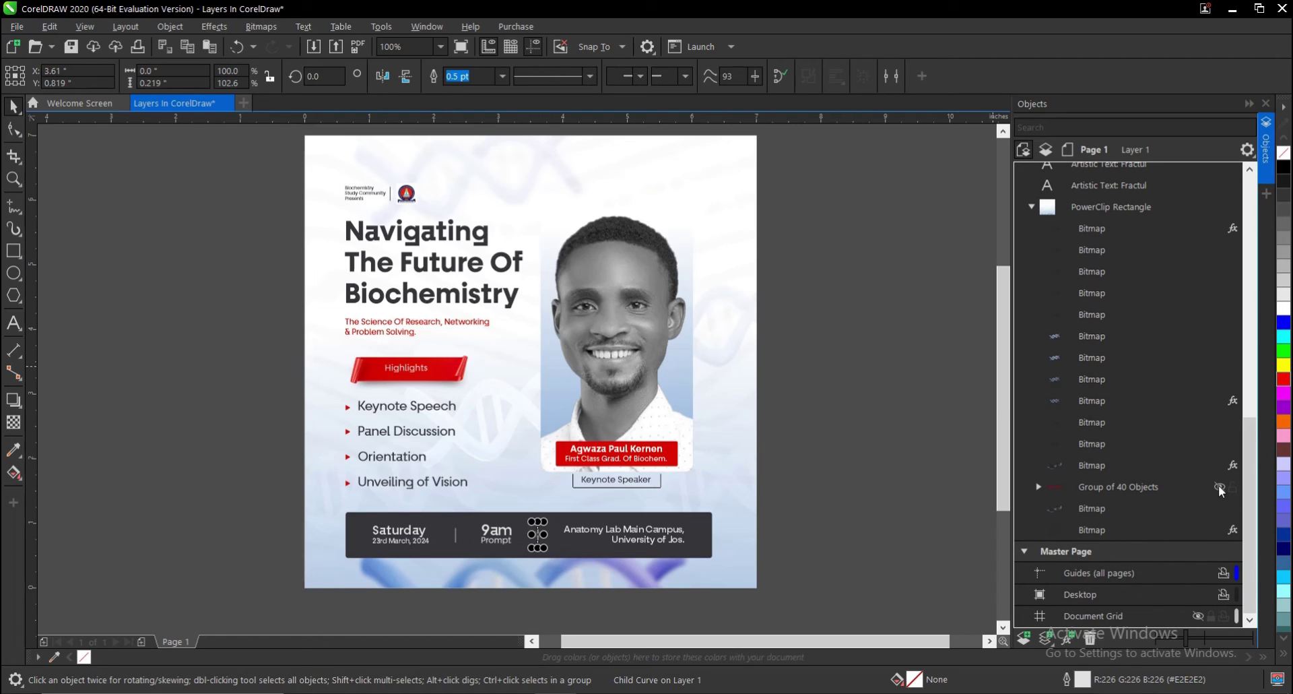
click(1219, 485)
scroll(1065, 456, up, 2)
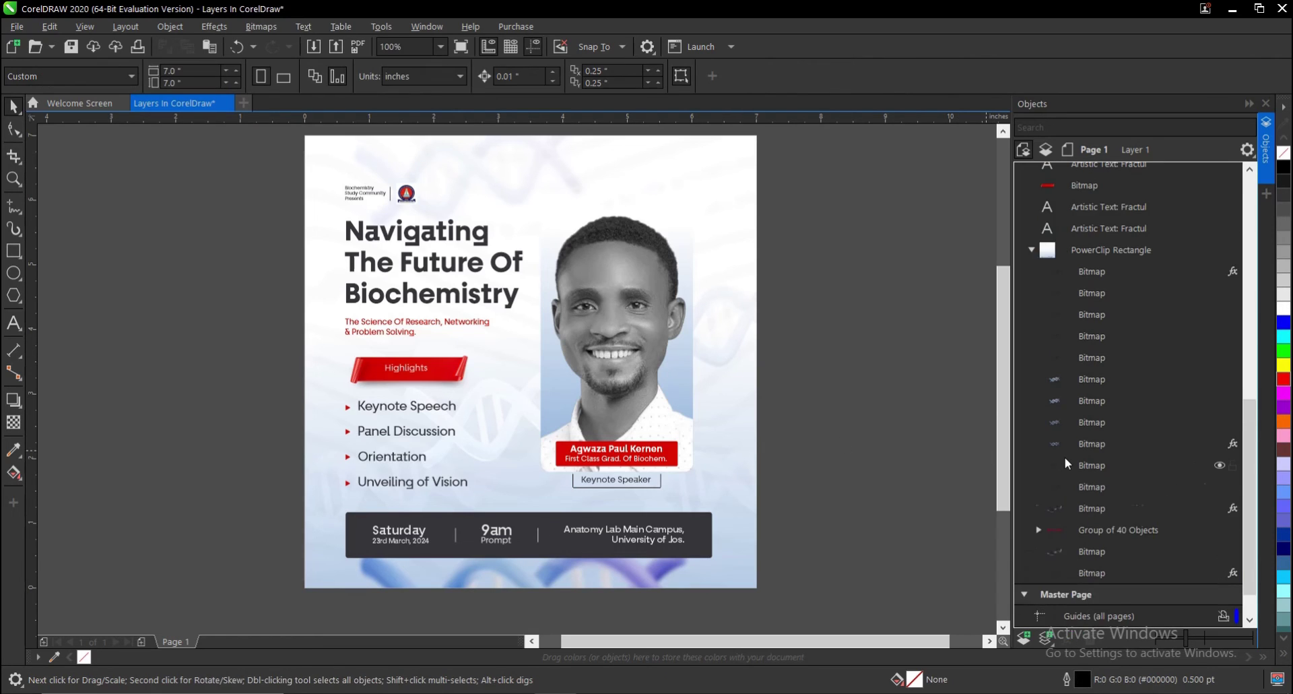
click(1060, 442)
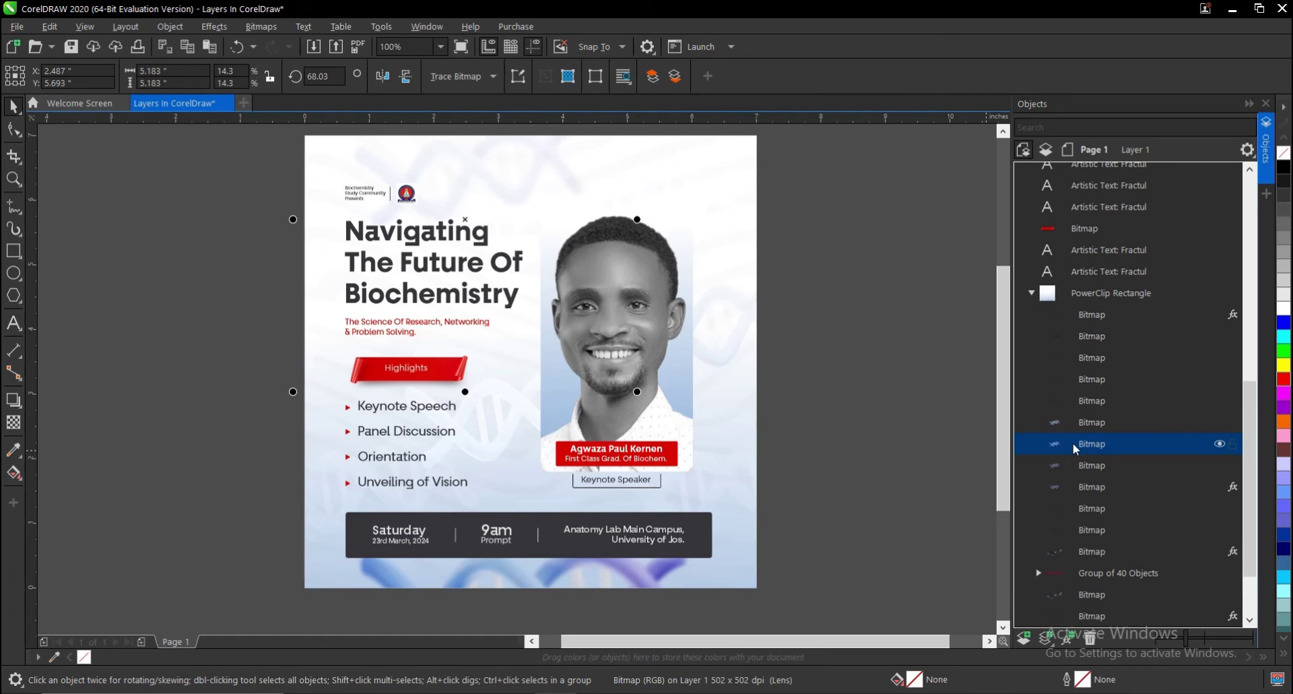
scroll(477, 330, down, 1)
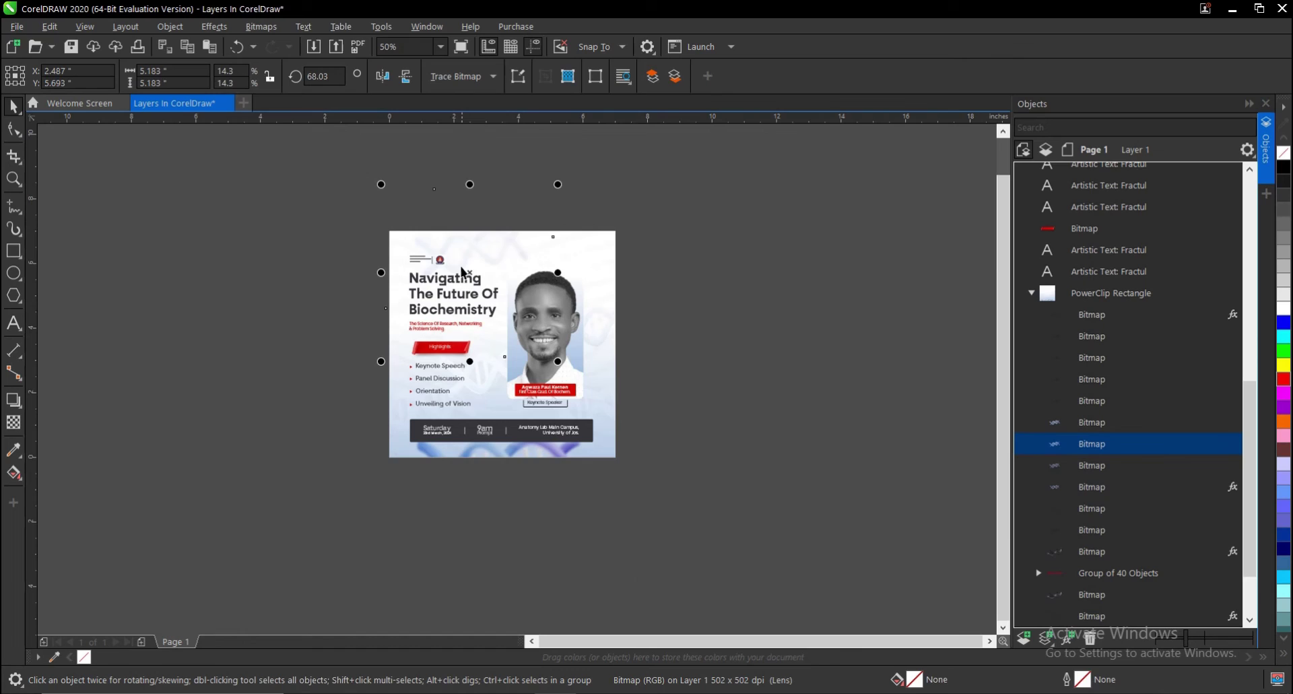
drag(469, 272, 534, 247)
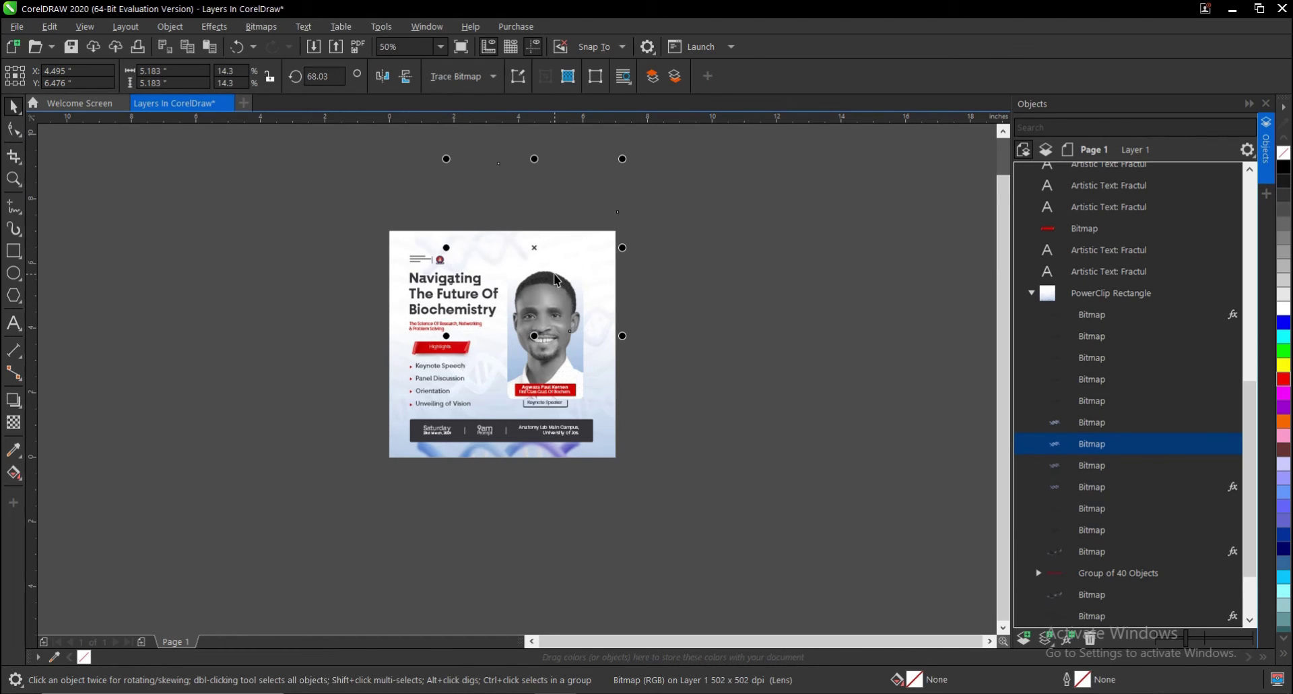
key(ctrl+z)
click(819, 339)
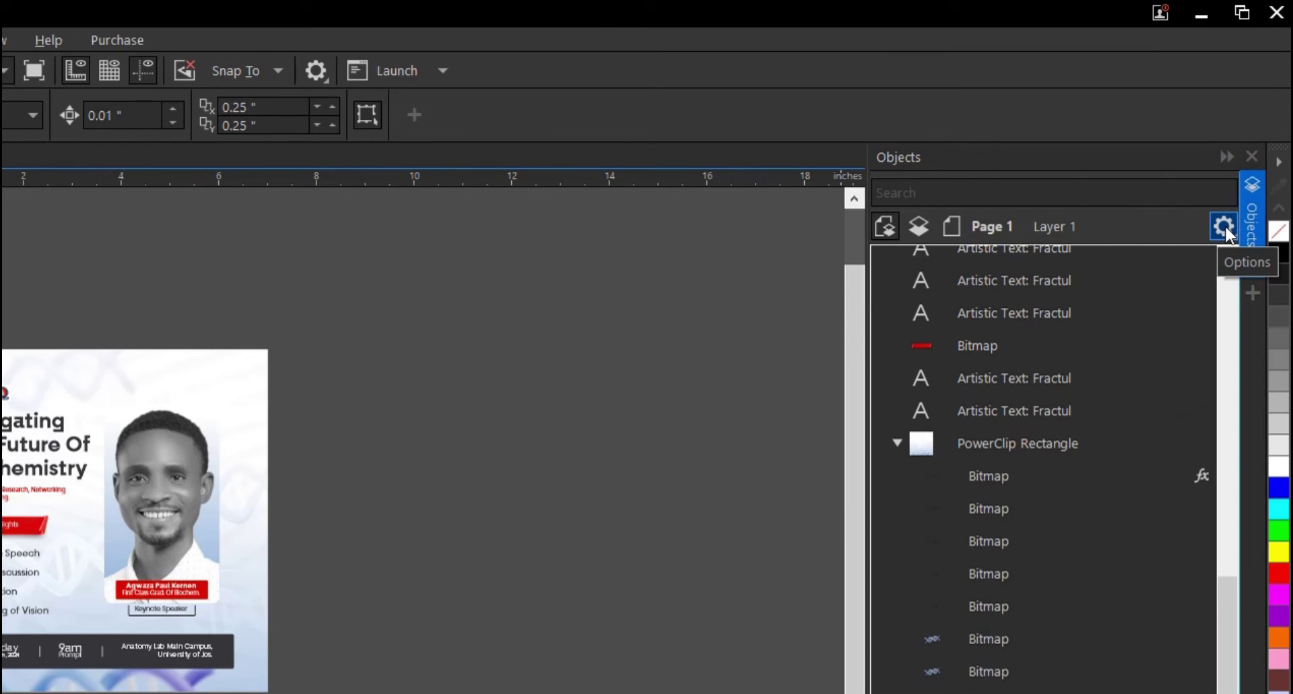
Turn on Show Object Properties in the Objects docker options to list fills and bitmap types.
click(1224, 226)
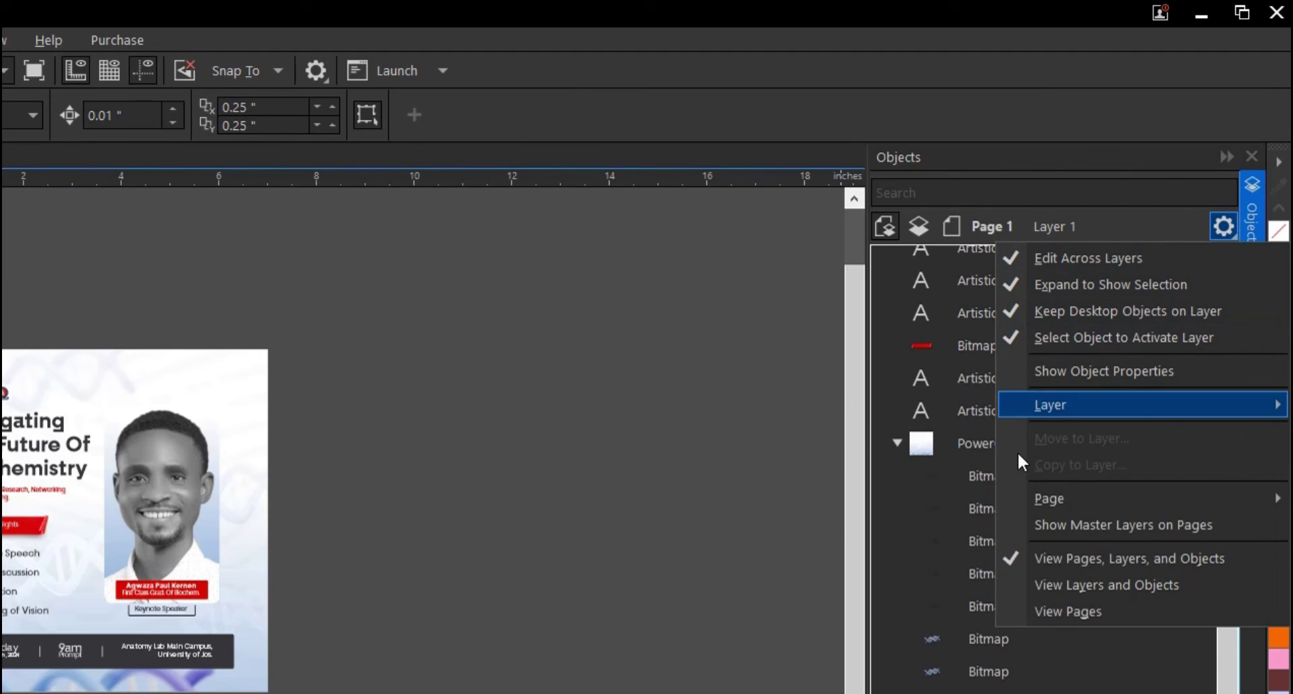
click(1076, 369)
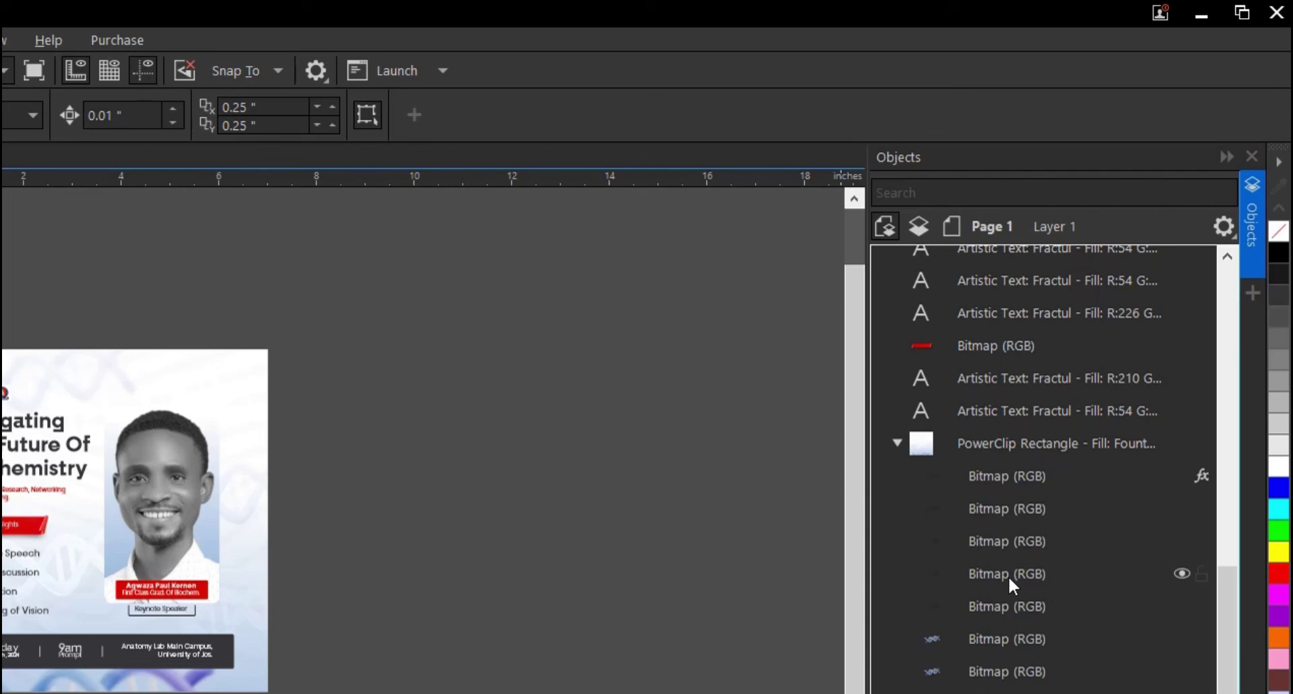
scroll(1016, 575, down, 3)
scroll(1028, 617, up, 3)
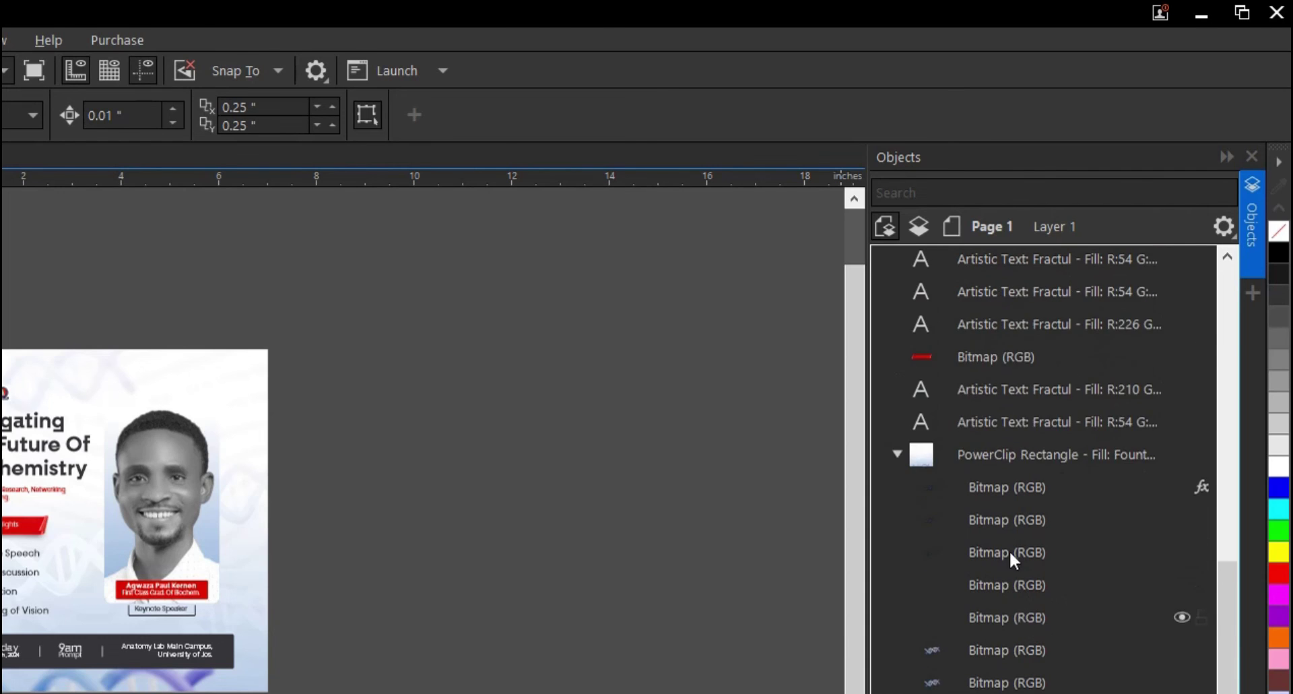
scroll(1021, 449, up, 6)
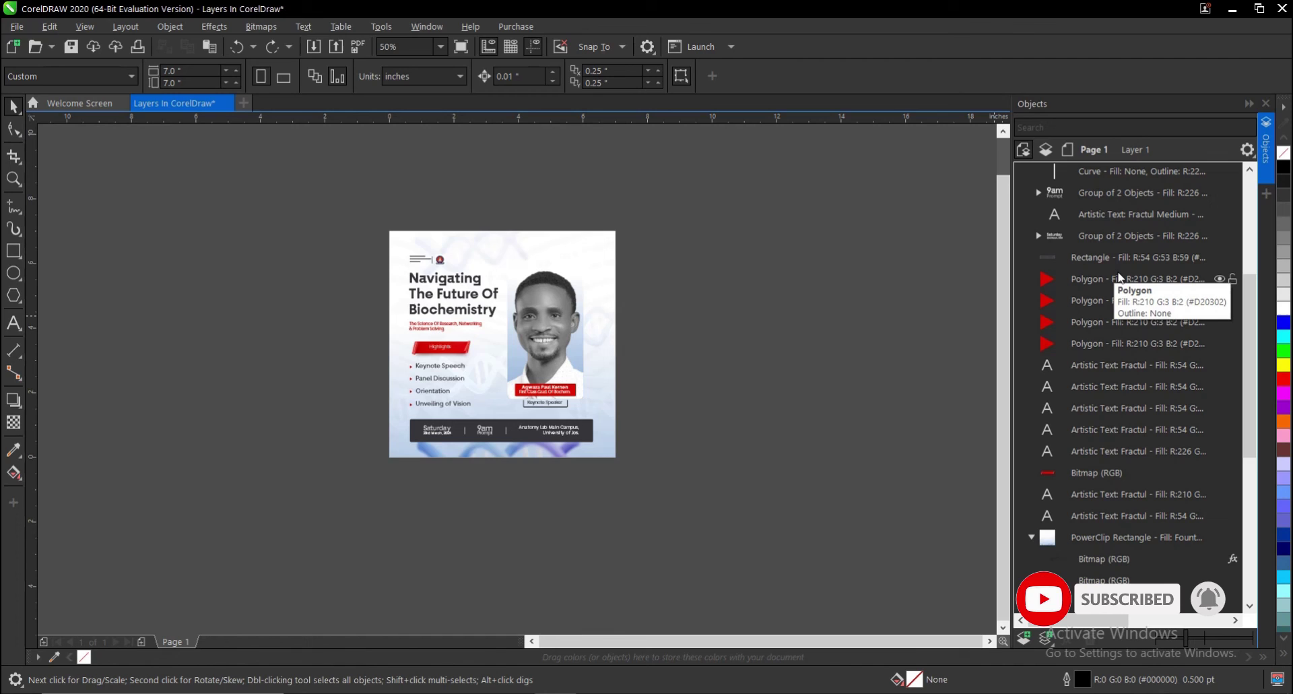
scroll(1102, 341, up, 2)
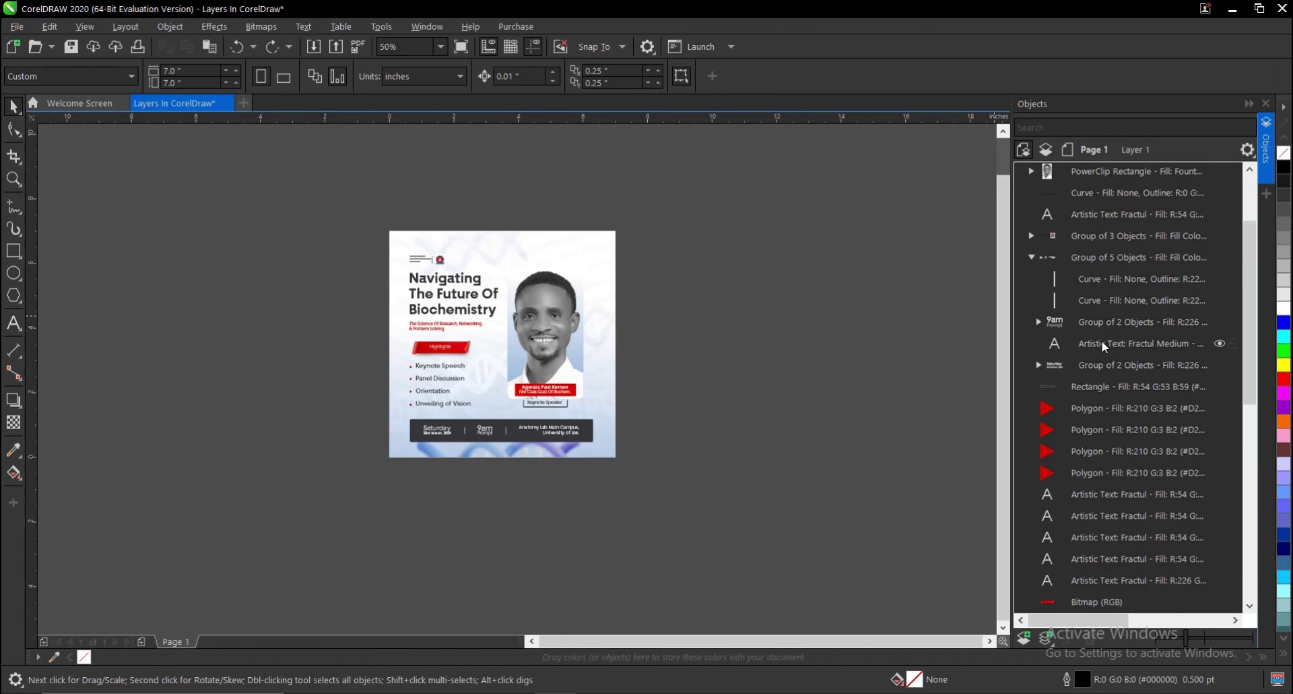
scroll(1102, 338, up, 2)
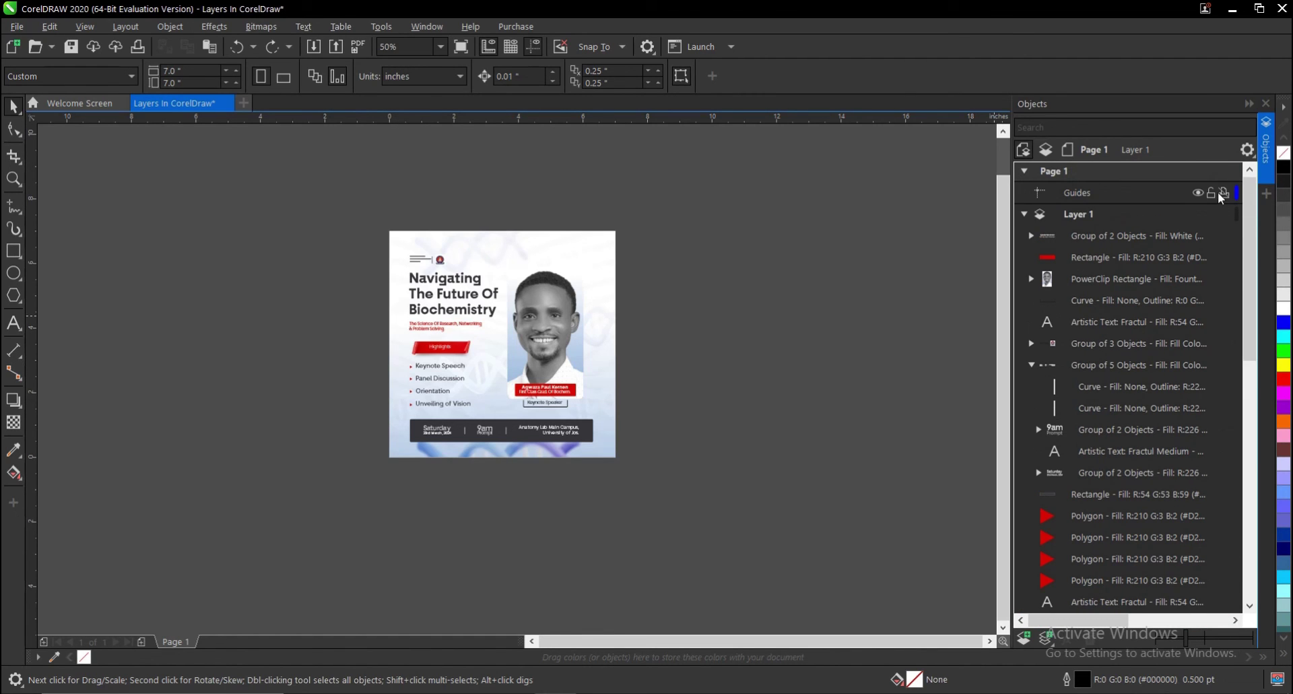